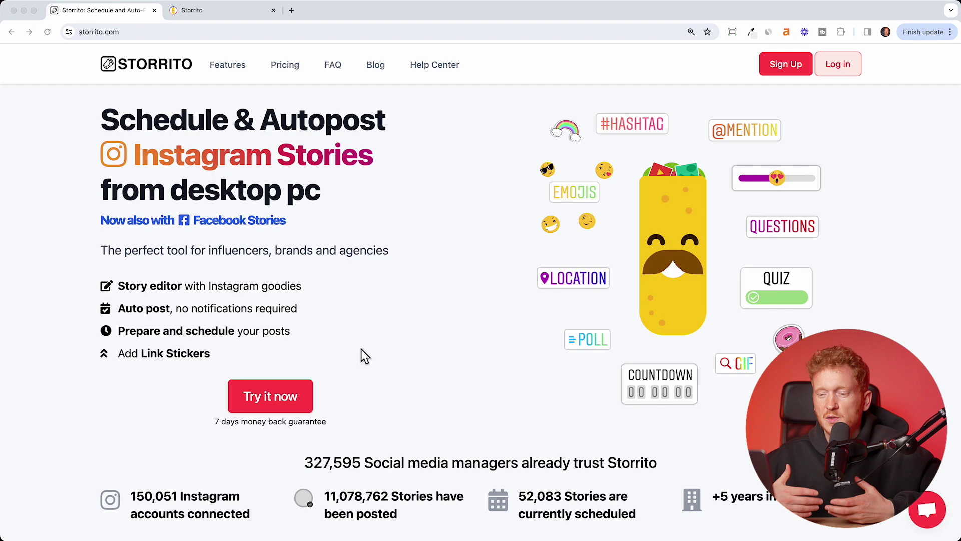
Step: Bring up Storrito and open the Gallery's foodsssfactory folder of burger photos and videos
left_click(335, 368)
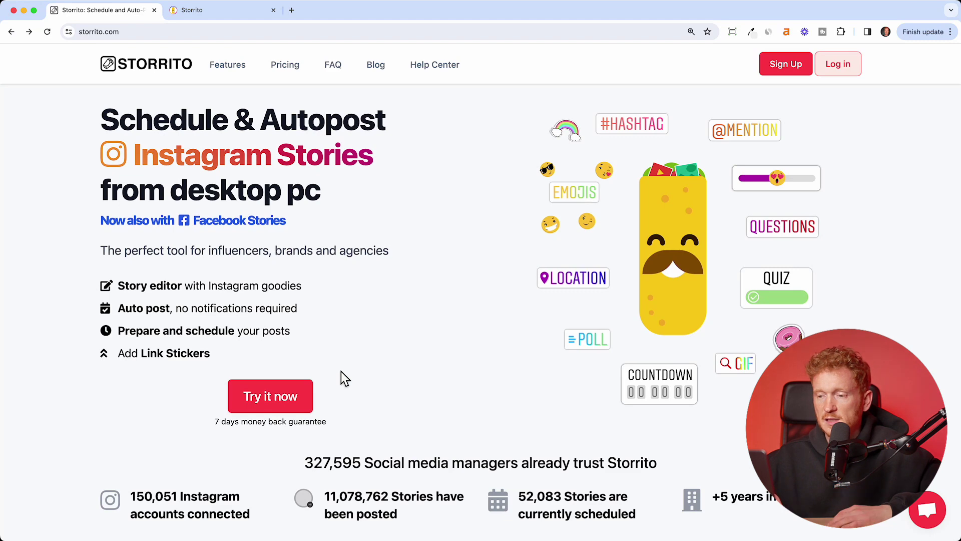
left_click(229, 17)
left_click(66, 126)
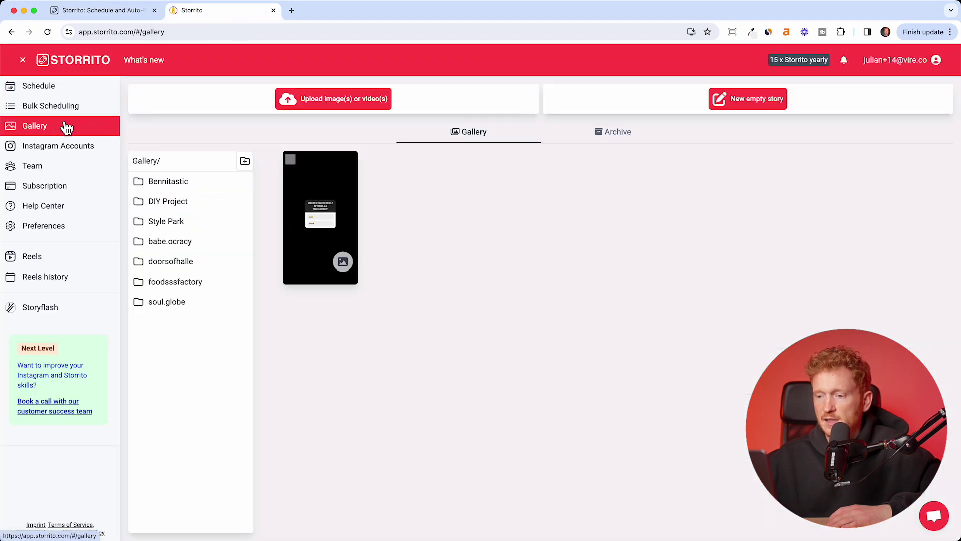
left_click(180, 281)
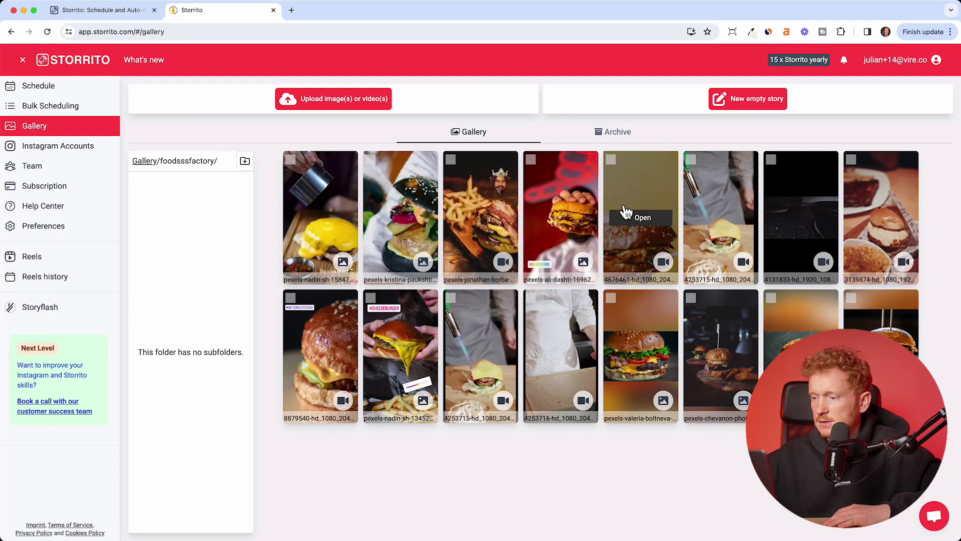
left_click(644, 227)
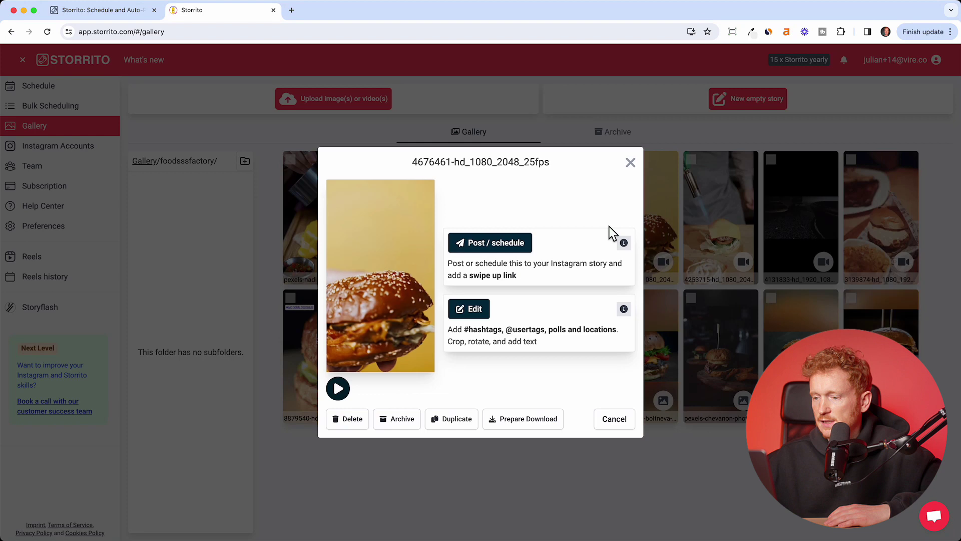
left_click(474, 311)
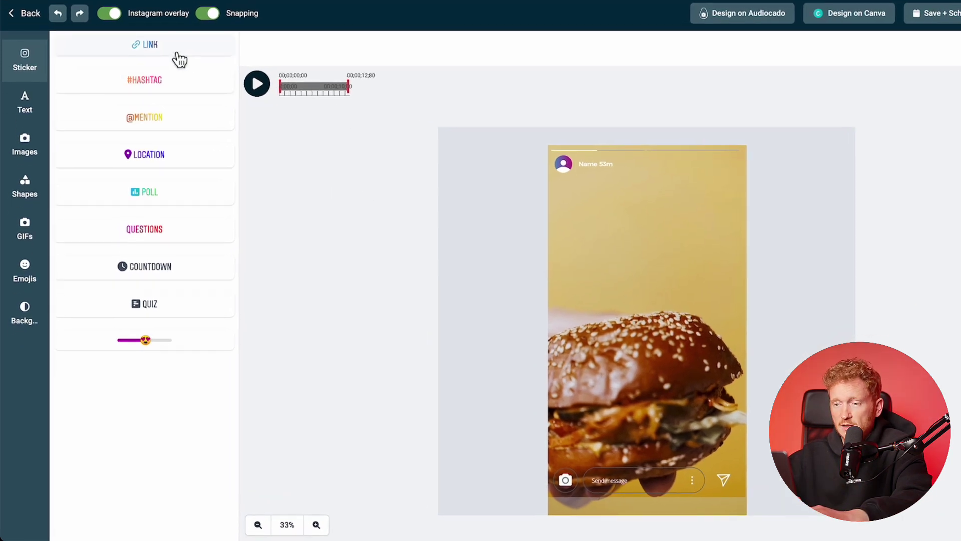
left_click(176, 53)
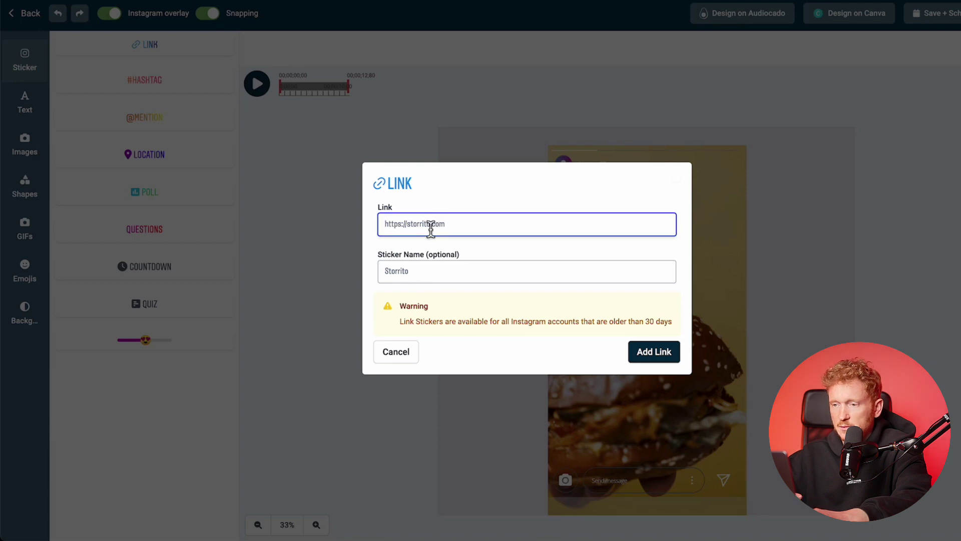
left_click(422, 284)
type("Bugerking.com")
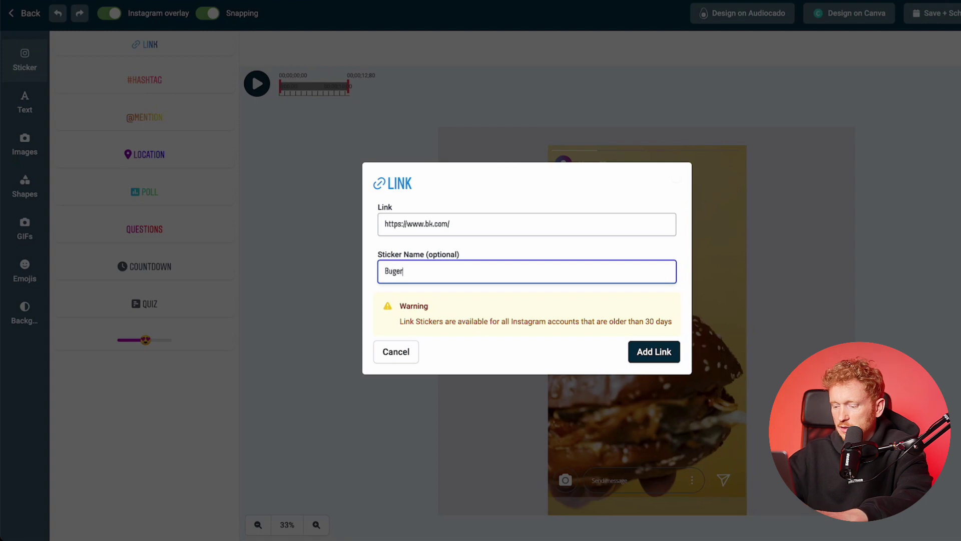
left_click(655, 351)
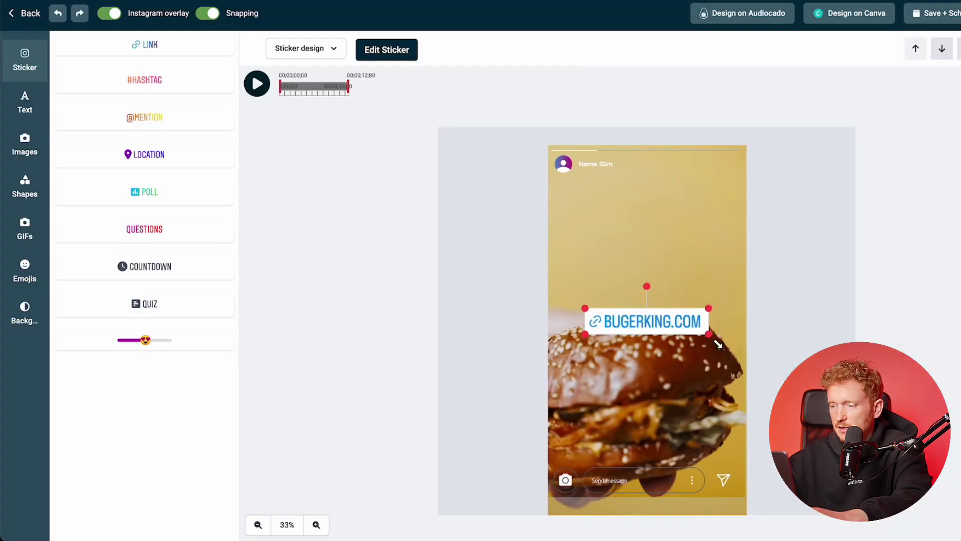
Step: Shrink the link sticker and position it near the bottom of the story
left_click_drag(718, 345, 707, 265)
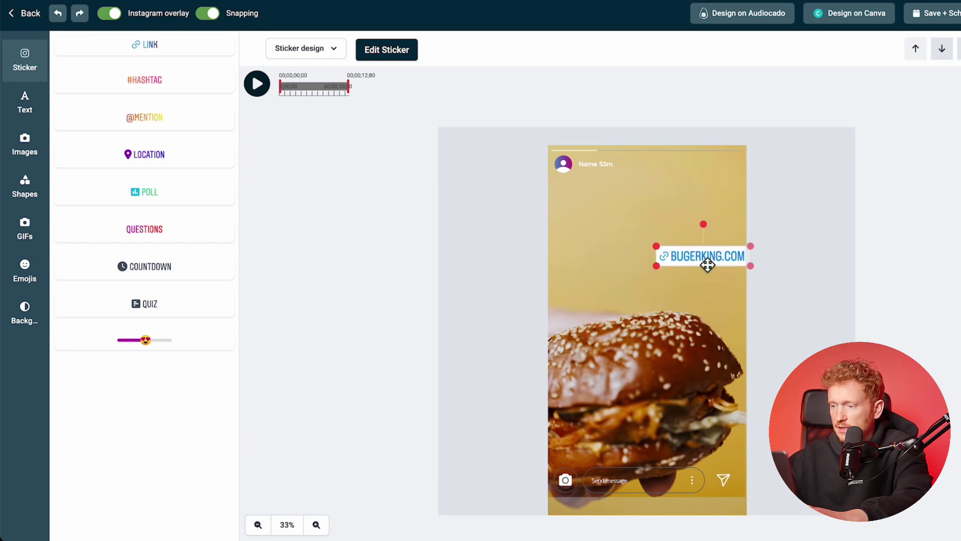
left_click_drag(708, 228, 704, 221)
left_click_drag(708, 256, 692, 434)
left_click(258, 85)
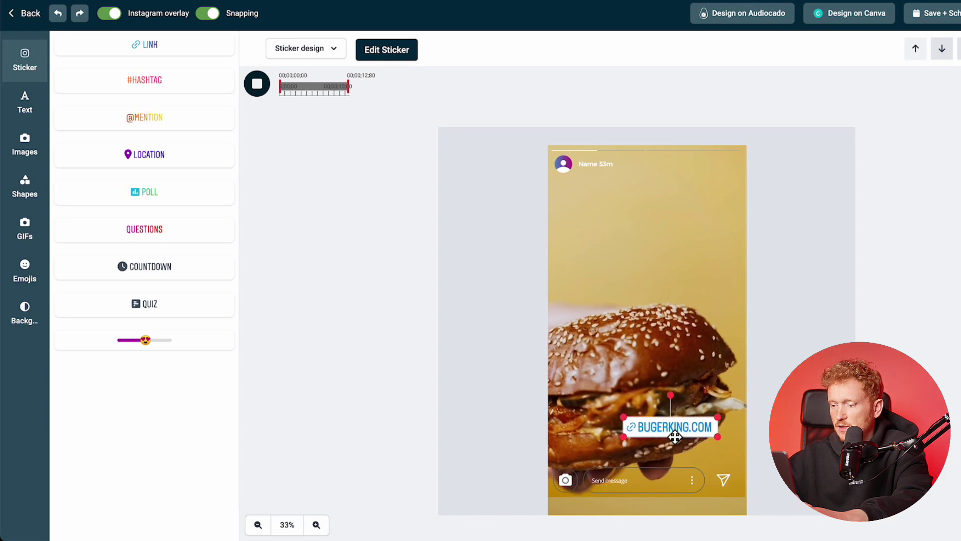
left_click_drag(672, 427, 608, 454)
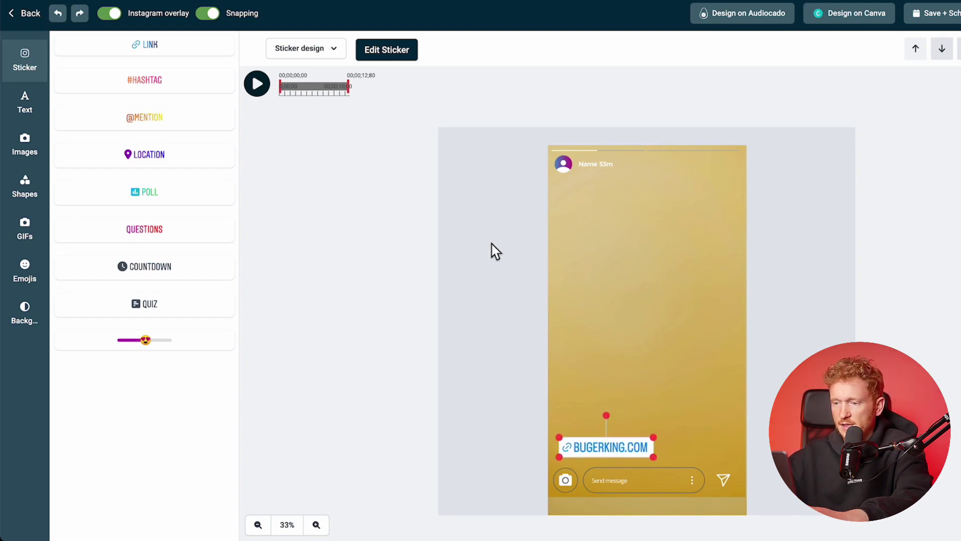
Step: Add a rainbow-style #BURGERKING hashtag sticker, shrunk and placed at the top-right
left_click(496, 251)
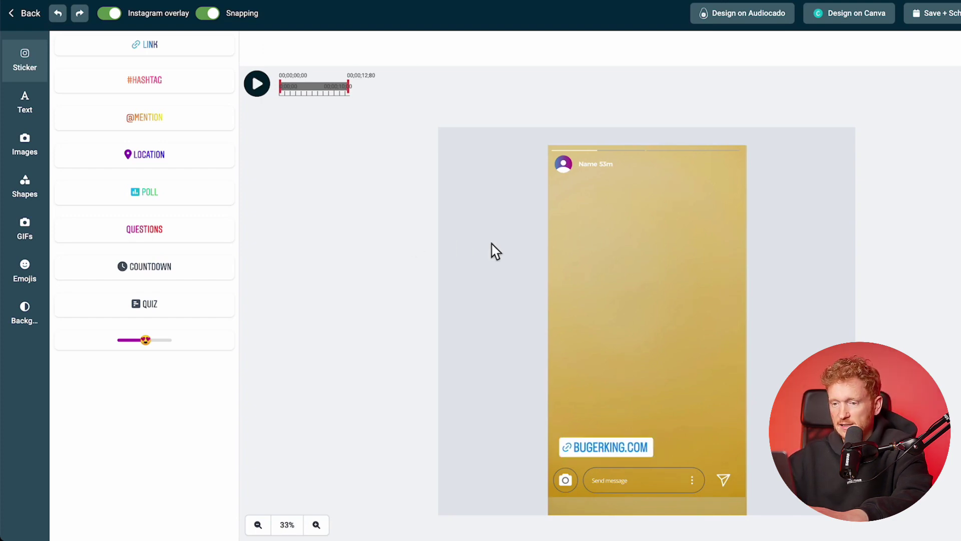
left_click(146, 89)
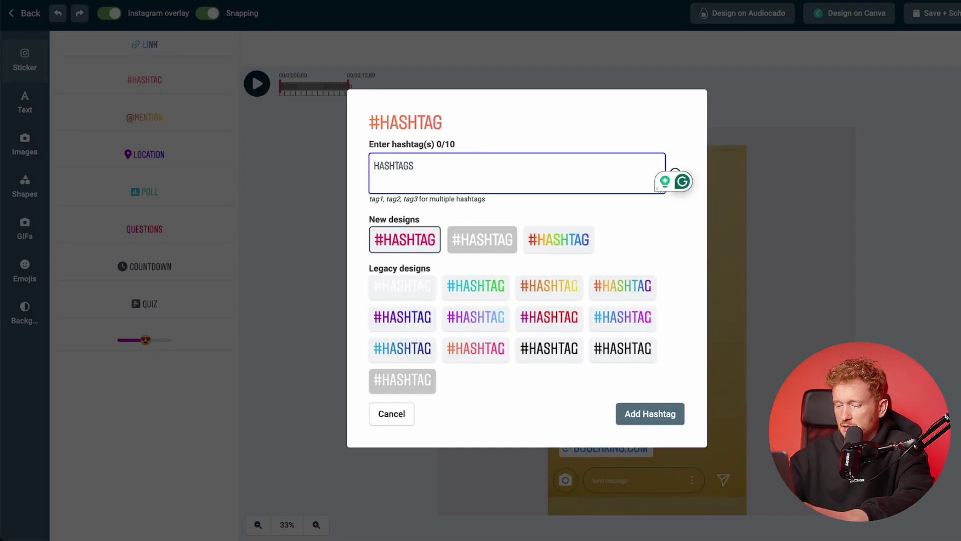
type("BURGER")
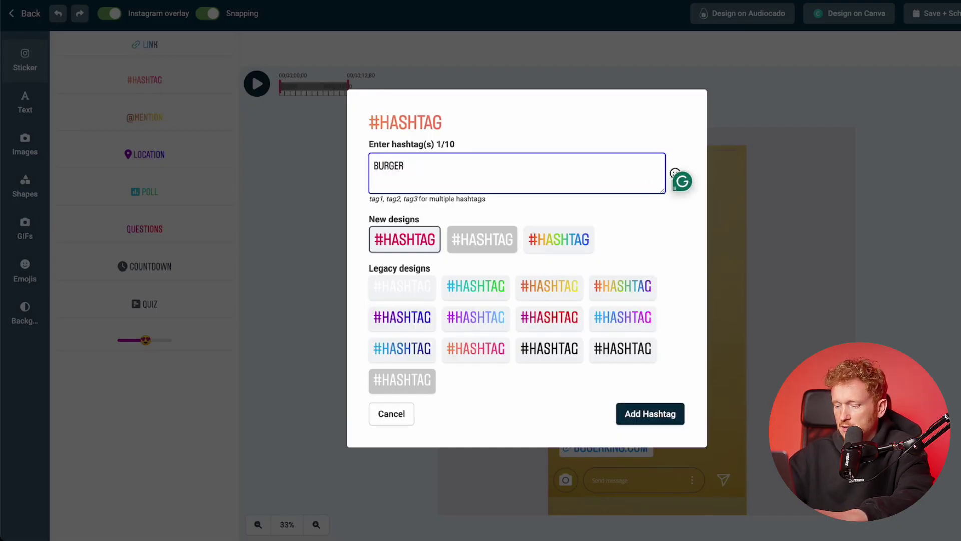
type("KING")
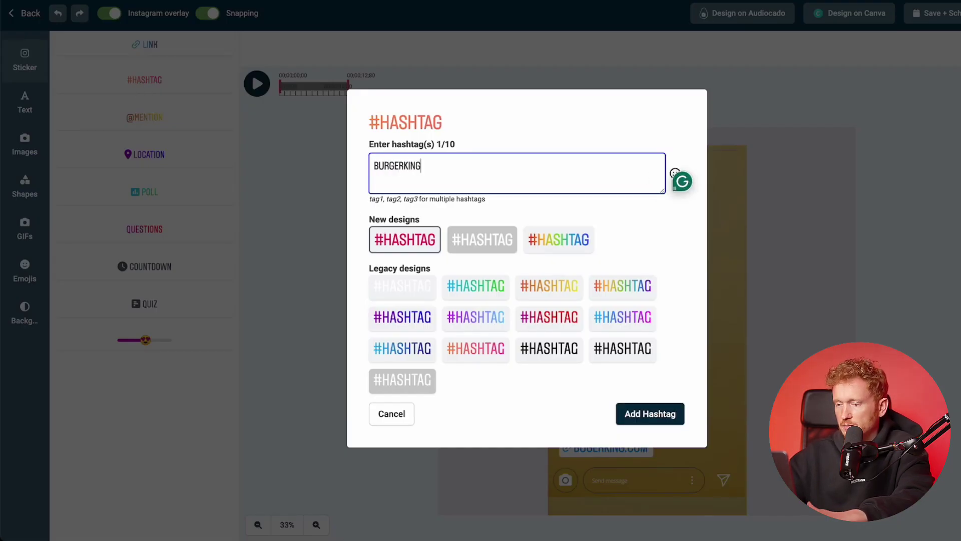
left_click(574, 249)
left_click(650, 414)
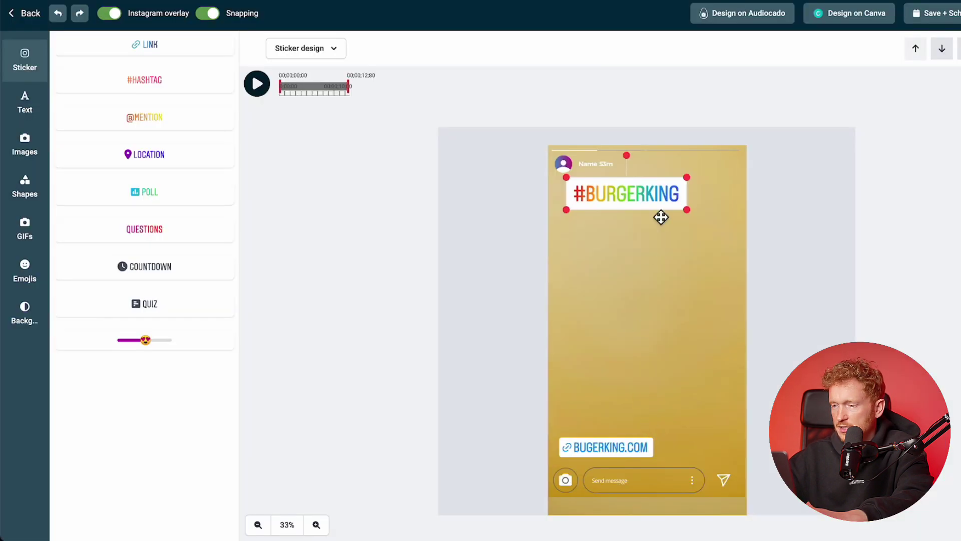
left_click_drag(696, 219, 709, 194)
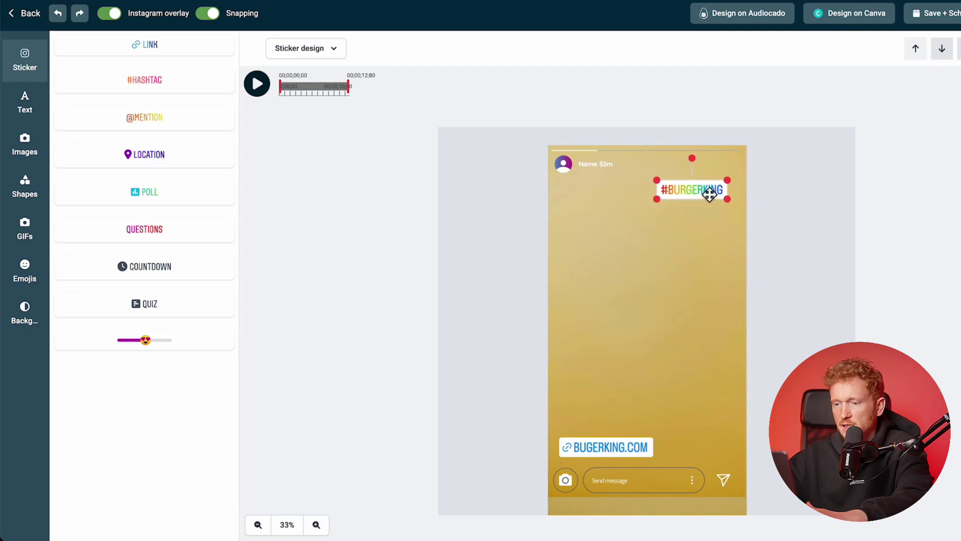
Step: Look at the Location and Mention sticker options, cancelling both without adding them
left_click(184, 159)
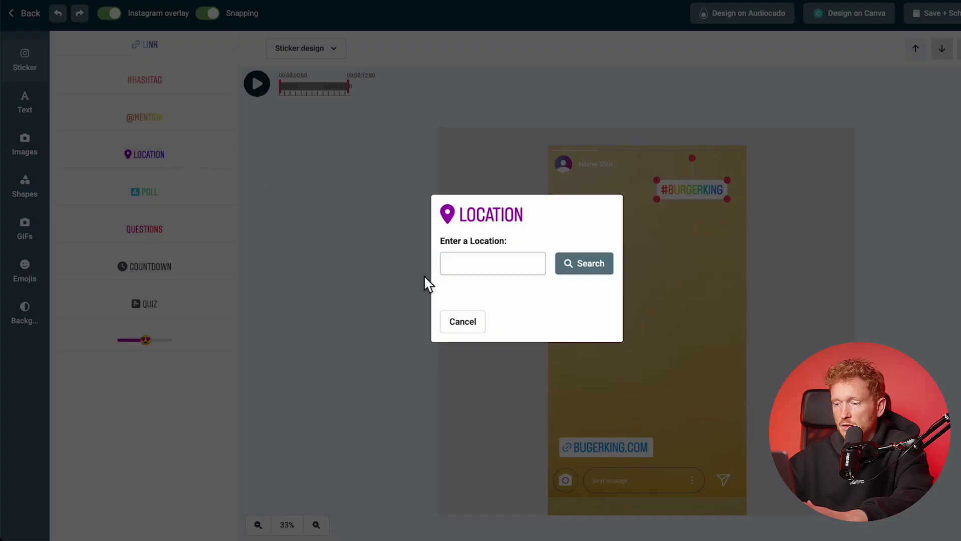
left_click(463, 321)
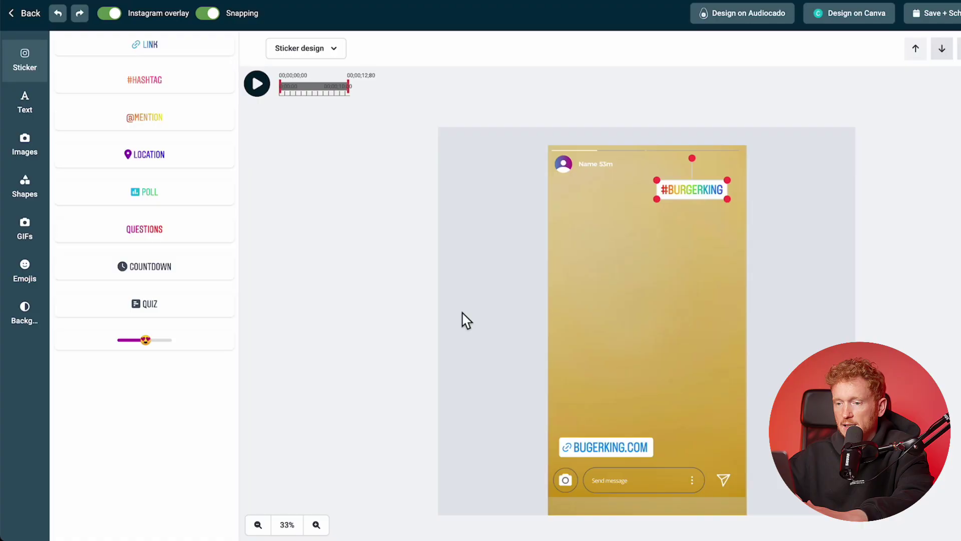
left_click(170, 124)
left_click(451, 315)
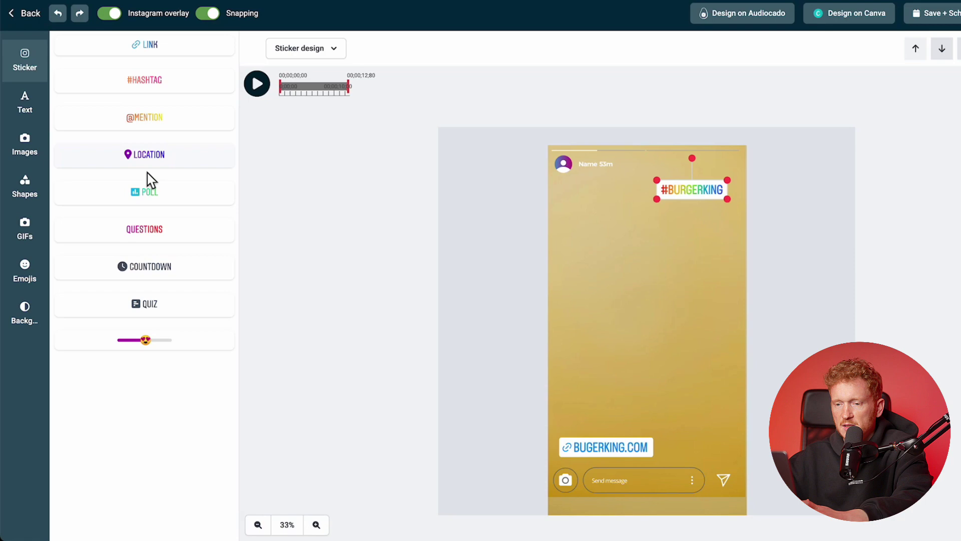
Step: Search GIF stickers for 'bu', add the dancing-burger GIF, and shrink it into the top-left corner
left_click(23, 107)
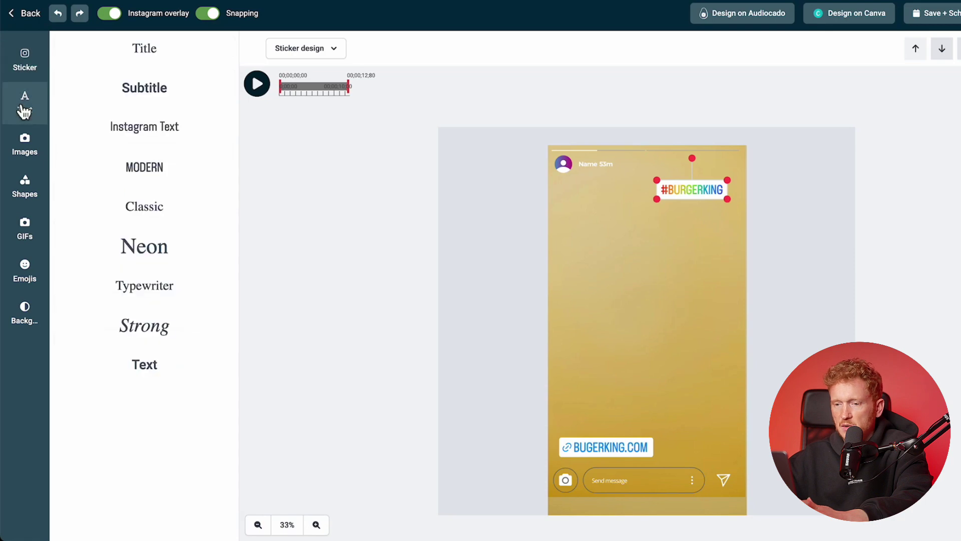
left_click(36, 151)
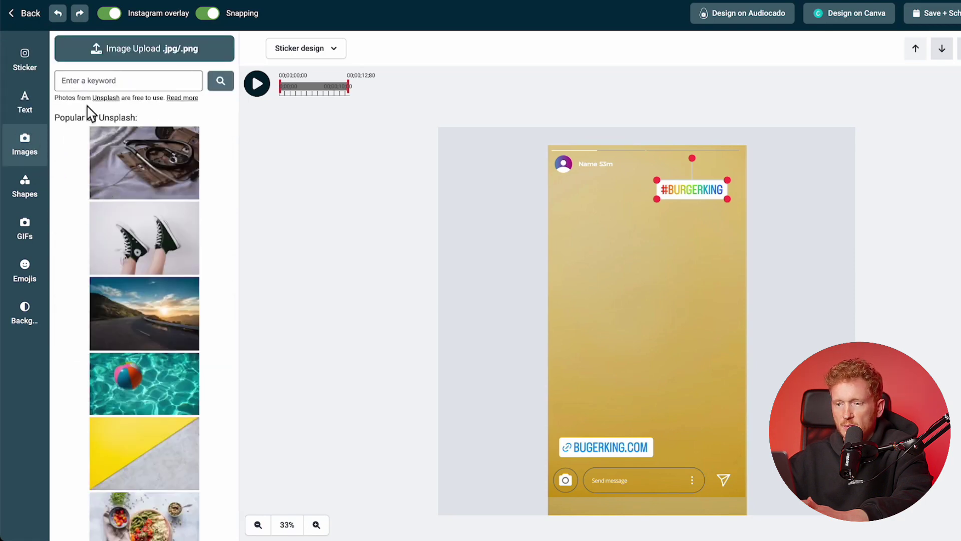
left_click(36, 197)
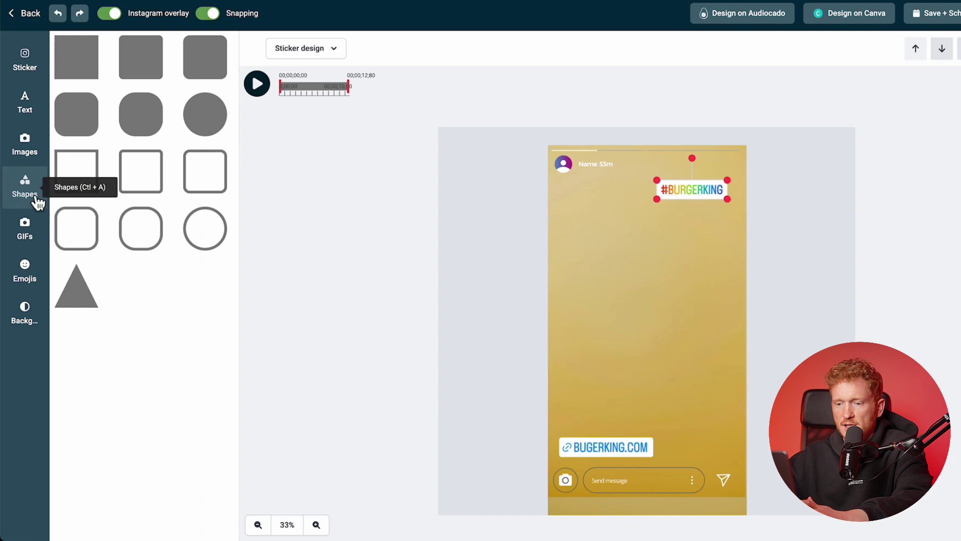
left_click(31, 235)
left_click(135, 98)
type("burger")
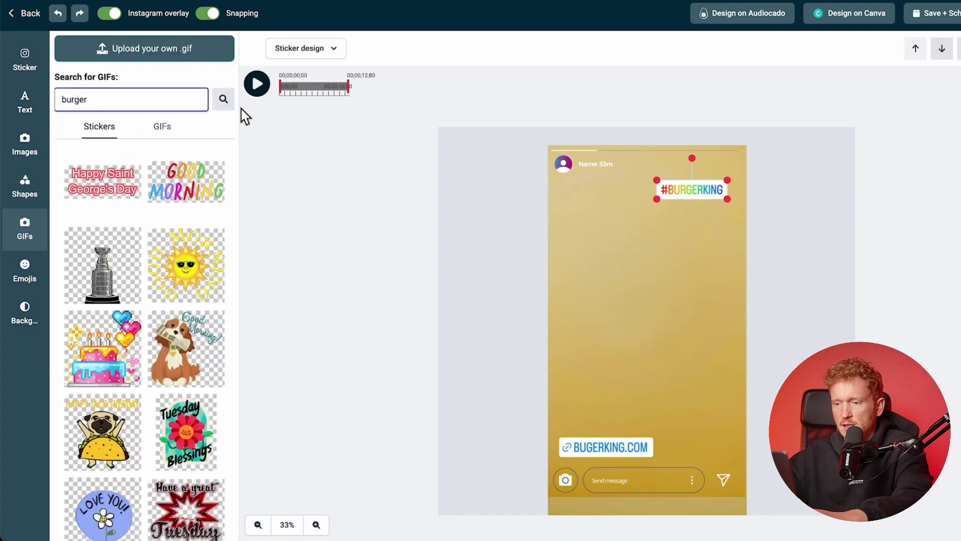
left_click(226, 105)
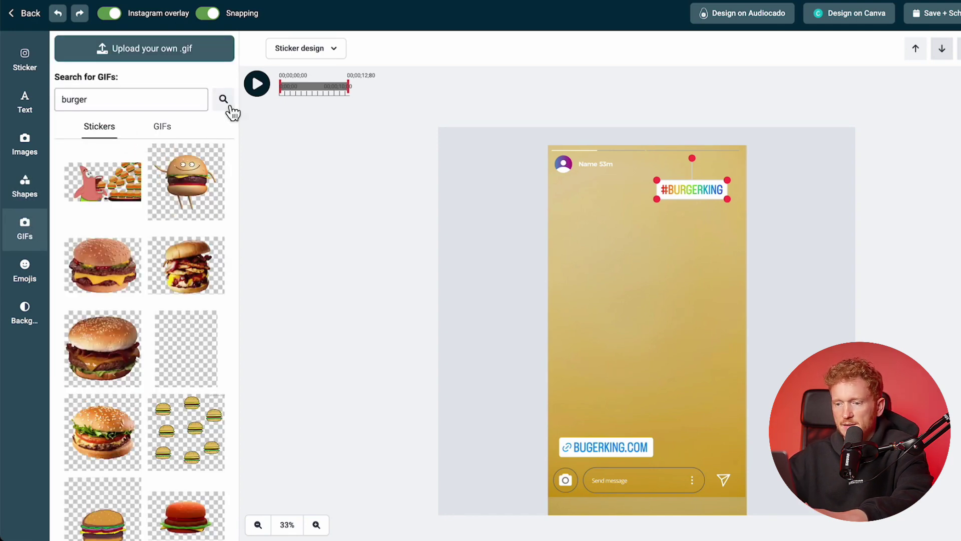
left_click(186, 182)
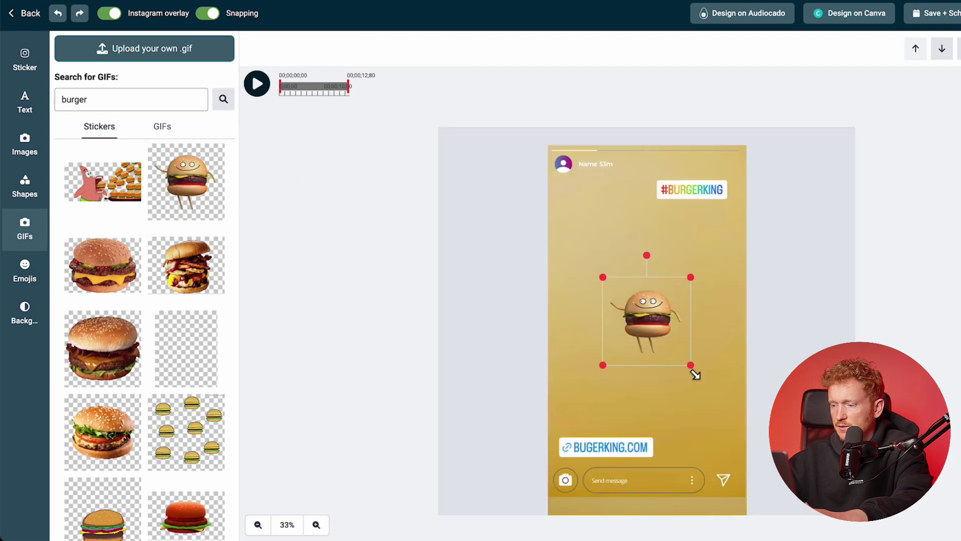
left_click_drag(699, 375, 664, 334)
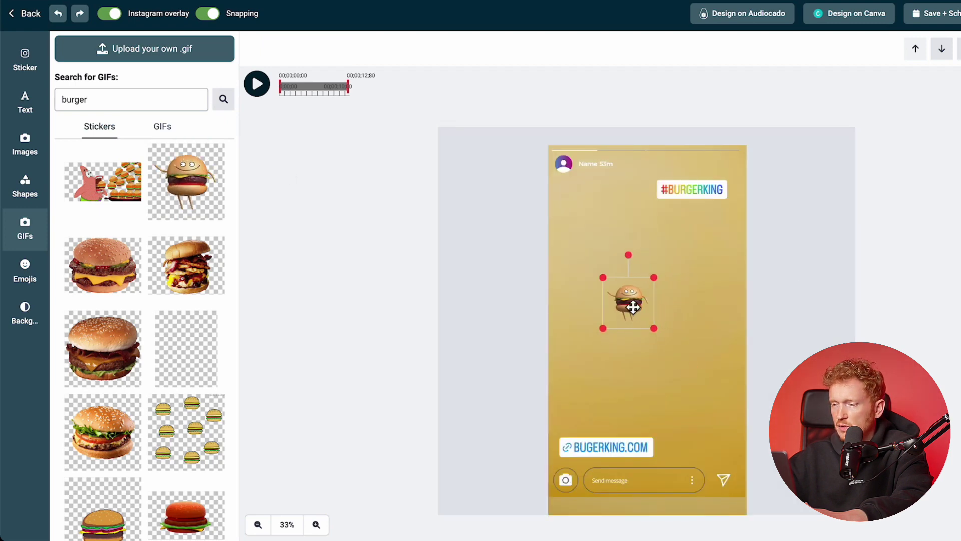
left_click_drag(633, 306, 610, 226)
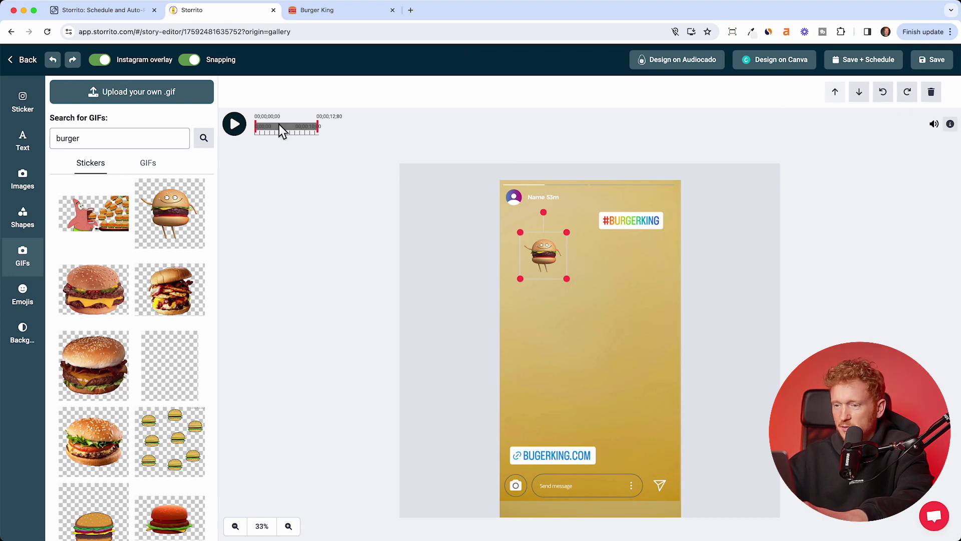
Step: Trim the clip's end slightly, save the story, and find it first in the foodsssfactory folder
left_click(234, 124)
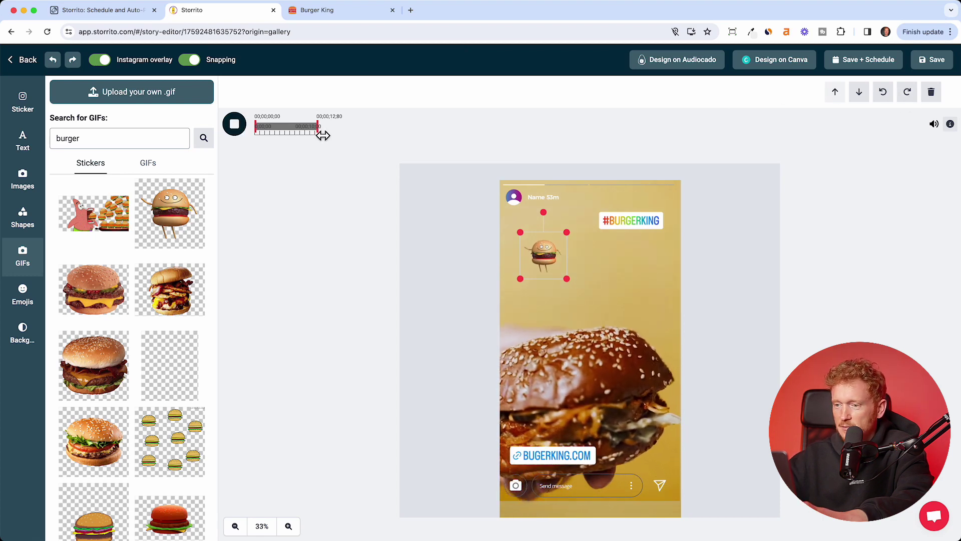
left_click_drag(318, 133, 312, 133)
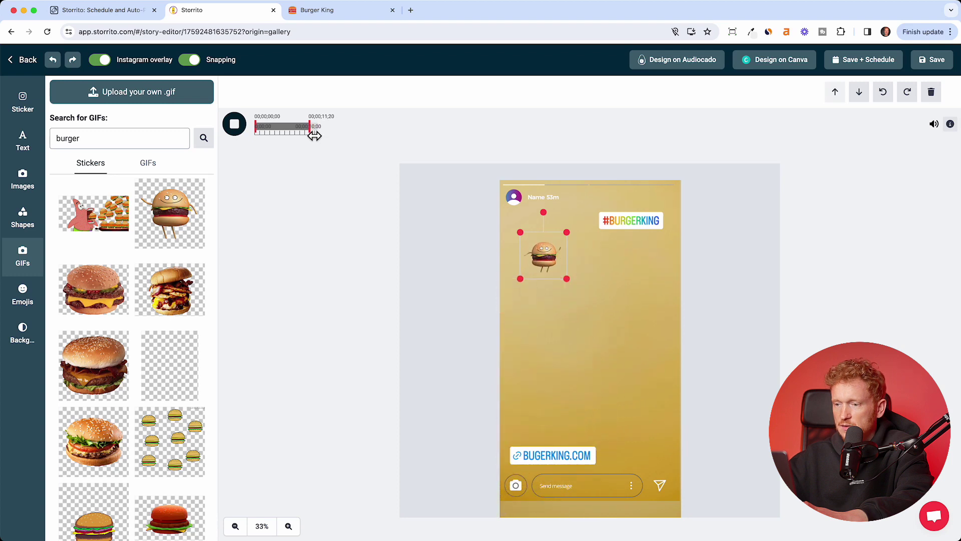
left_click(932, 60)
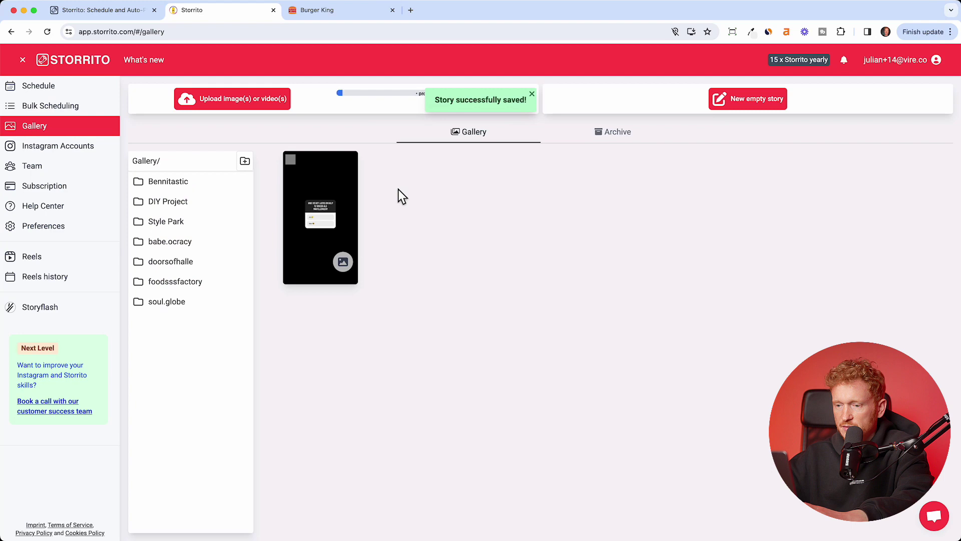
left_click(187, 291)
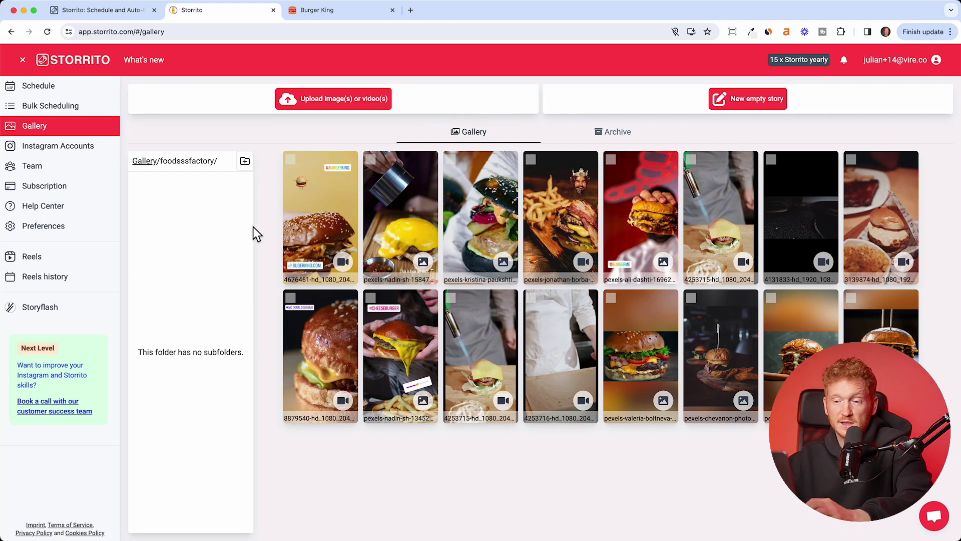
Step: Go to Instagram Accounts and begin connecting a new Instagram account
left_click(98, 159)
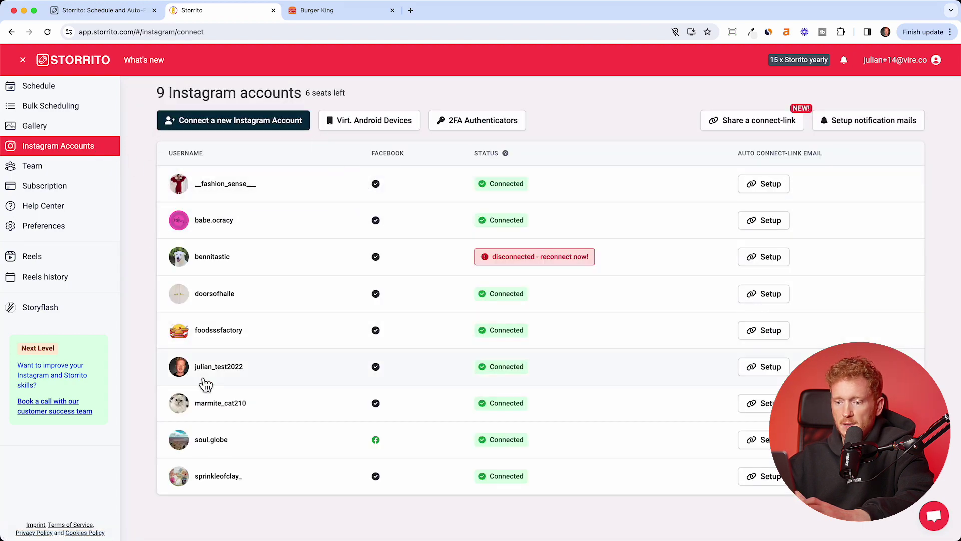
left_click(260, 125)
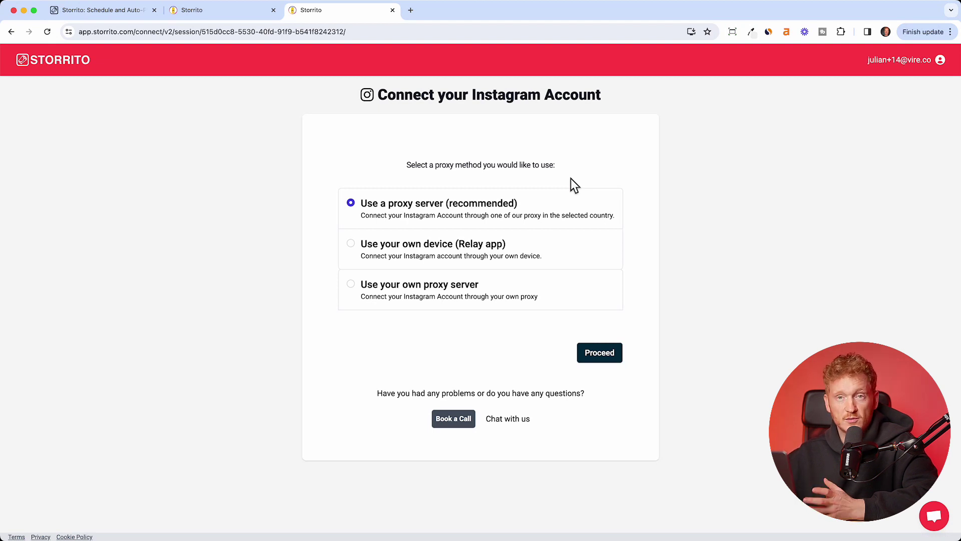
Step: Proceed with the recommended proxy server, keeping Germany as the proxy country
left_click(611, 363)
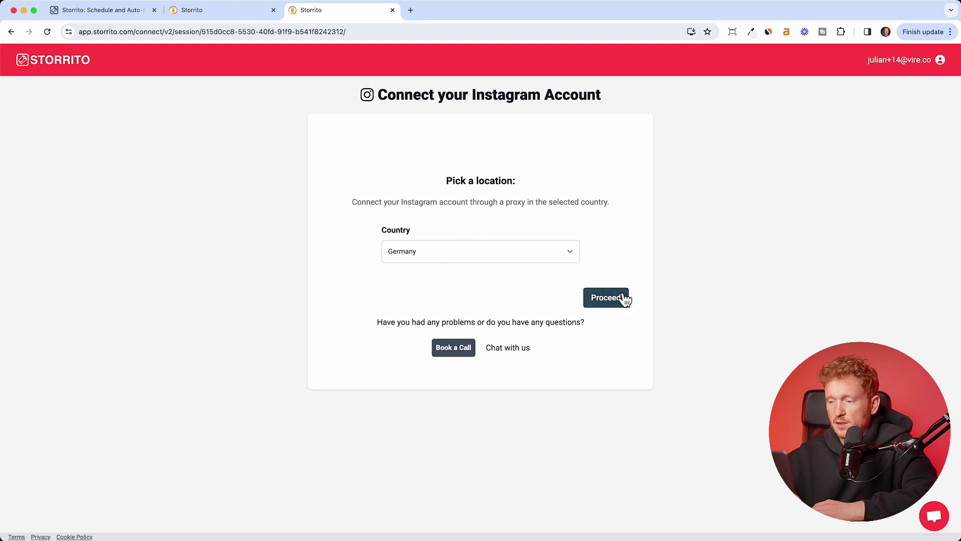
left_click(625, 298)
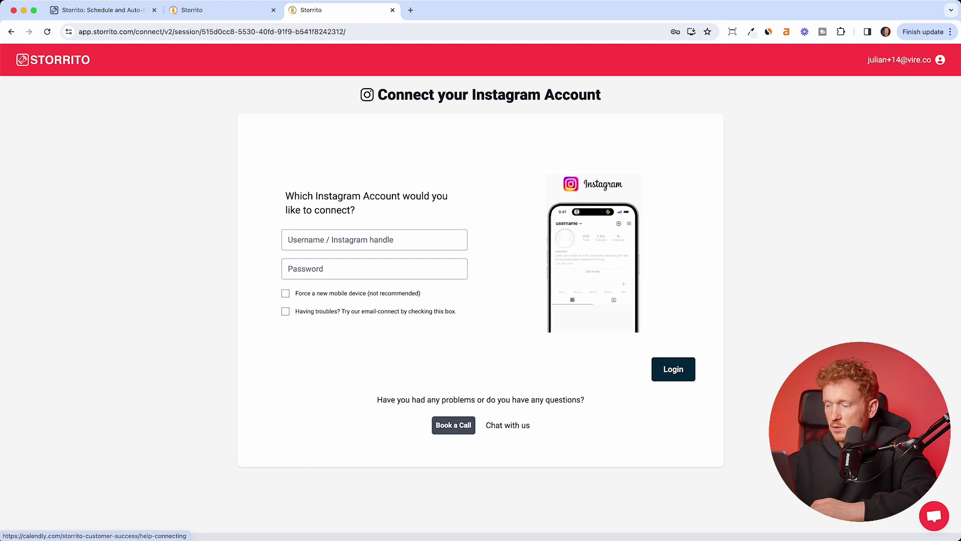
Step: Open and close the support chat, then navigate back out of the Instagram login step
left_click(508, 425)
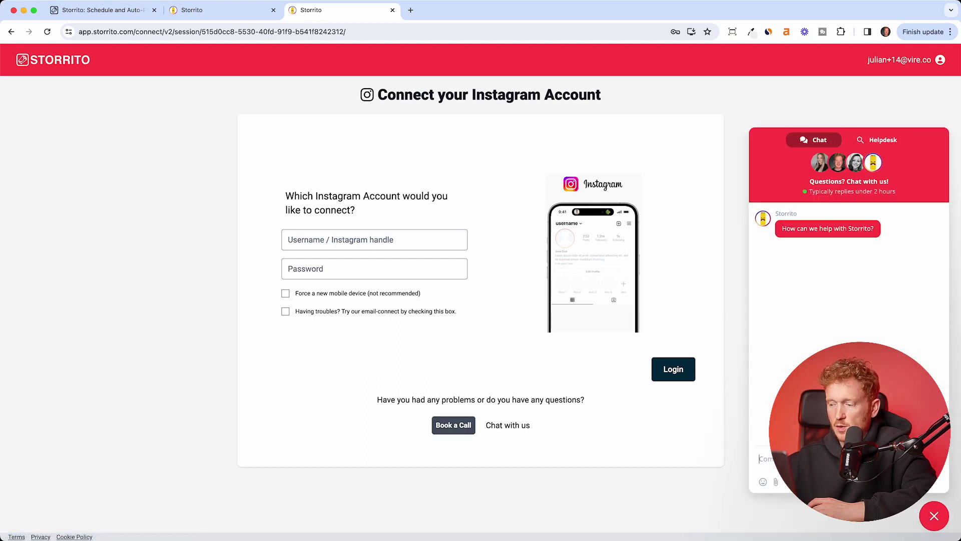
left_click(934, 516)
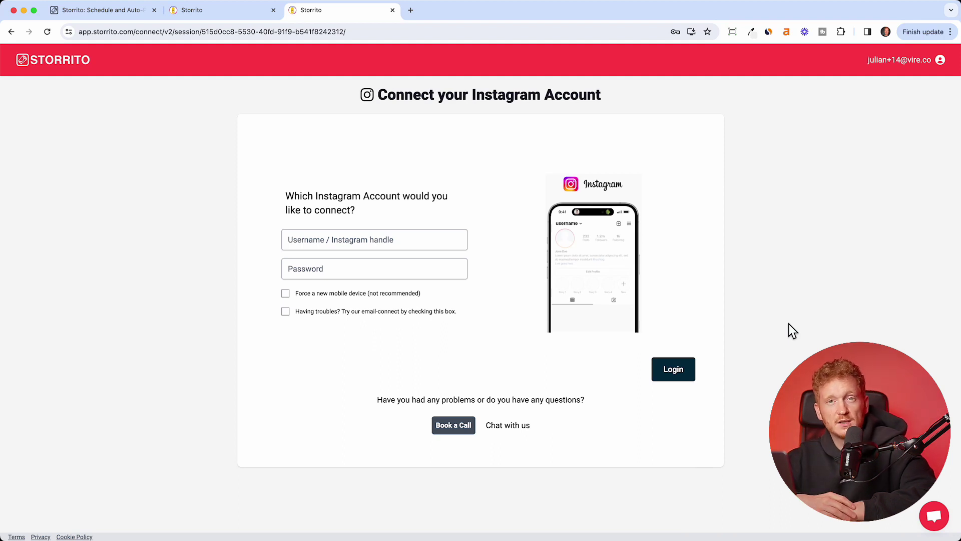
key("super+bracketleft")
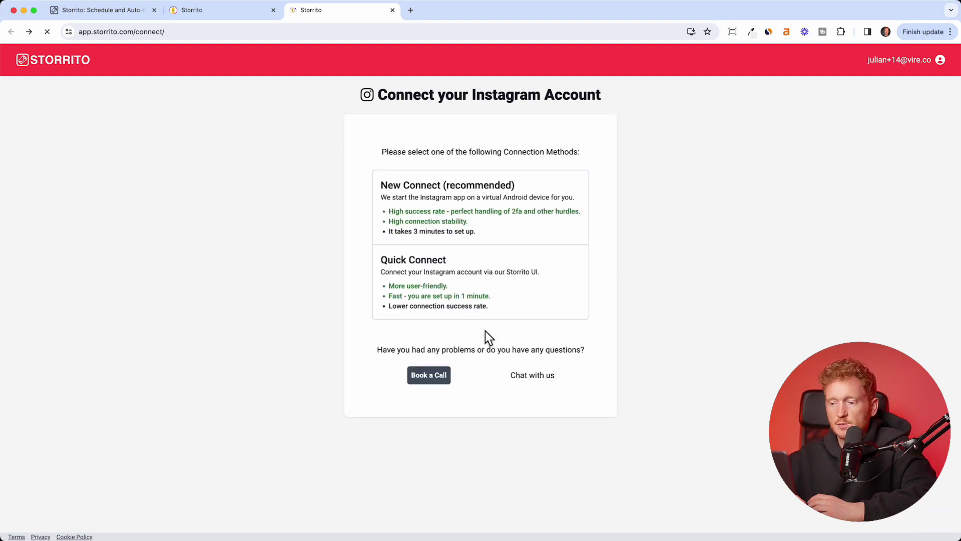
left_click(458, 284)
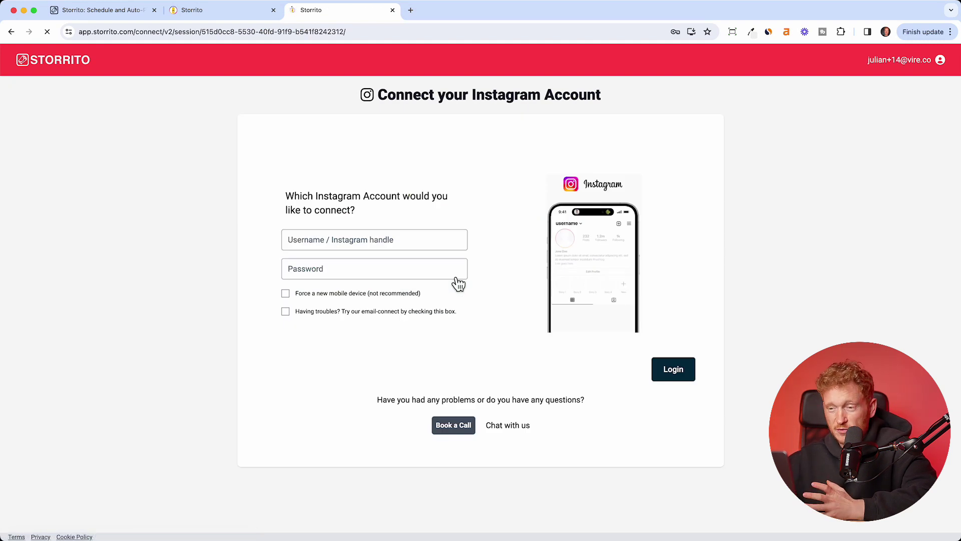
left_click(11, 33)
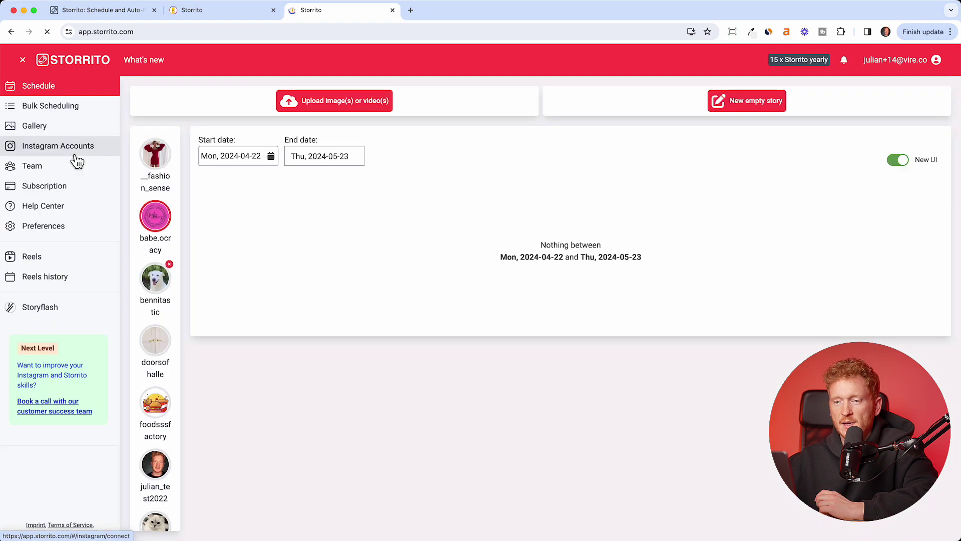
Step: Open the saved burger story from the Gallery's foodsssfactory folder
left_click(76, 159)
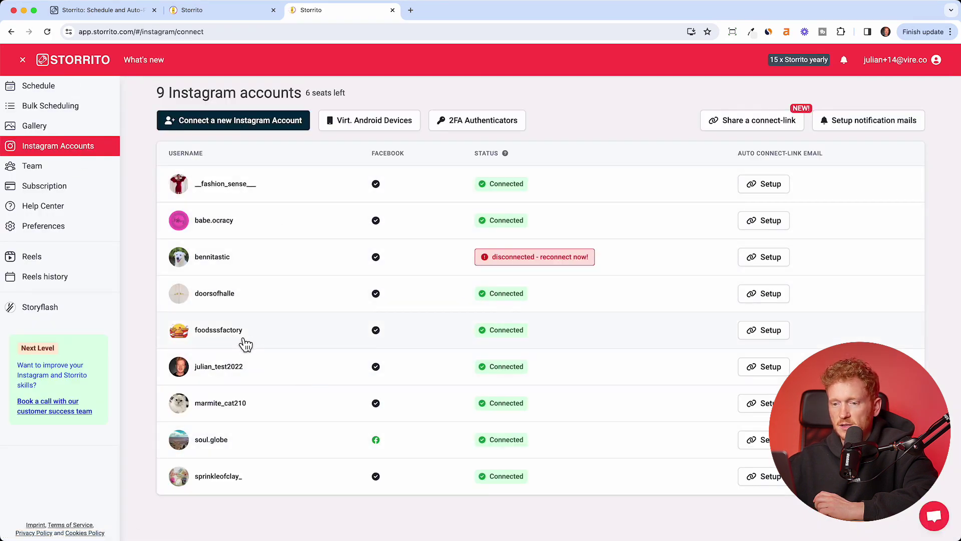
left_click(77, 129)
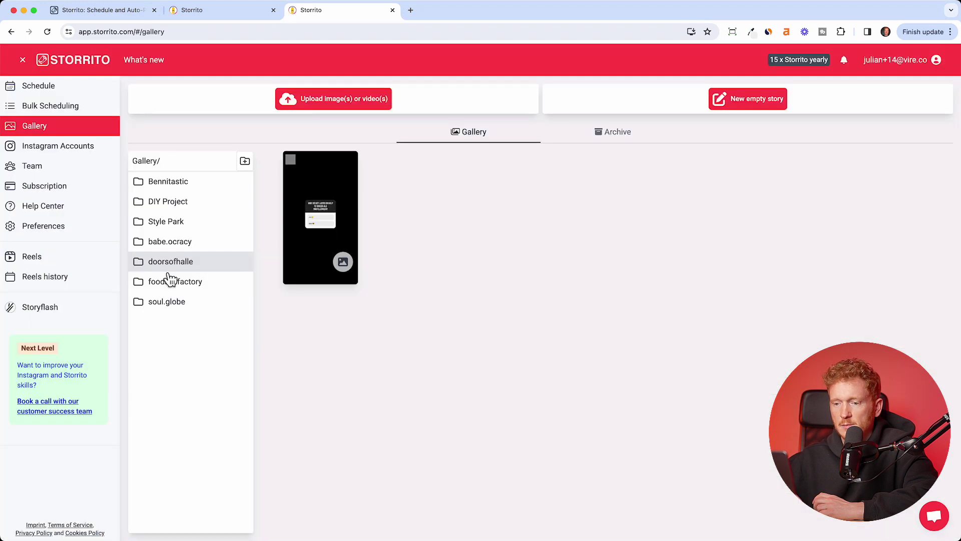
left_click(178, 287)
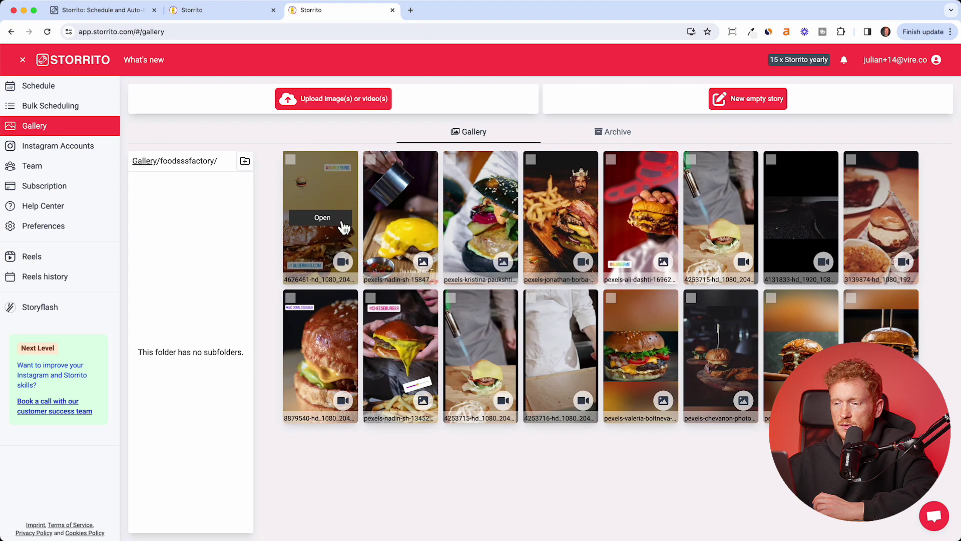
left_click(343, 220)
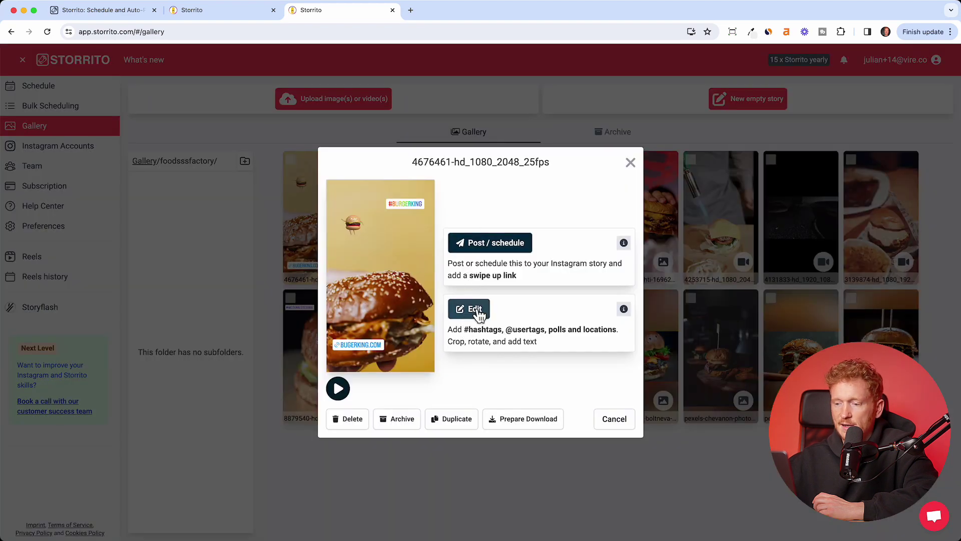
Step: On the story's posting page, select the Foods Factory Instagram account
left_click(479, 253)
left_click(510, 151)
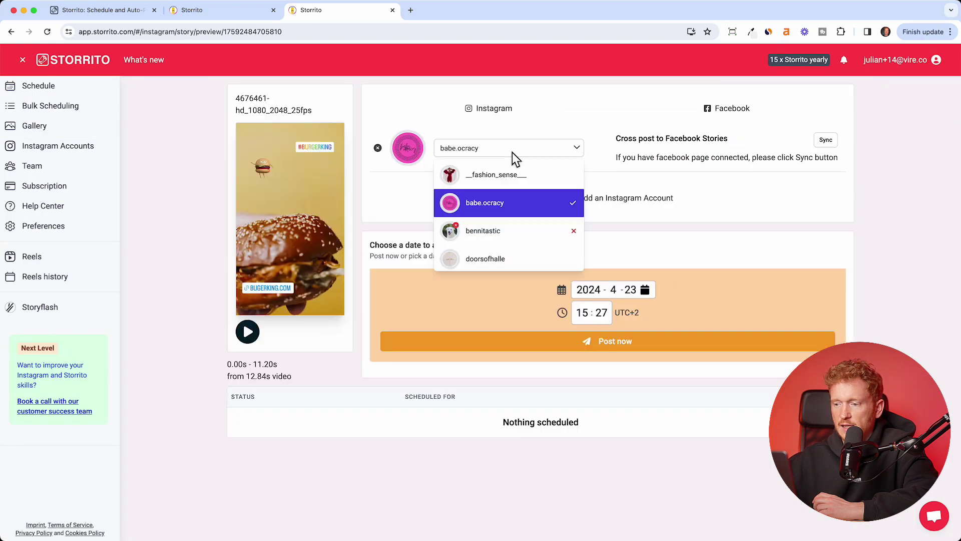
scroll(508, 209, "down", 5)
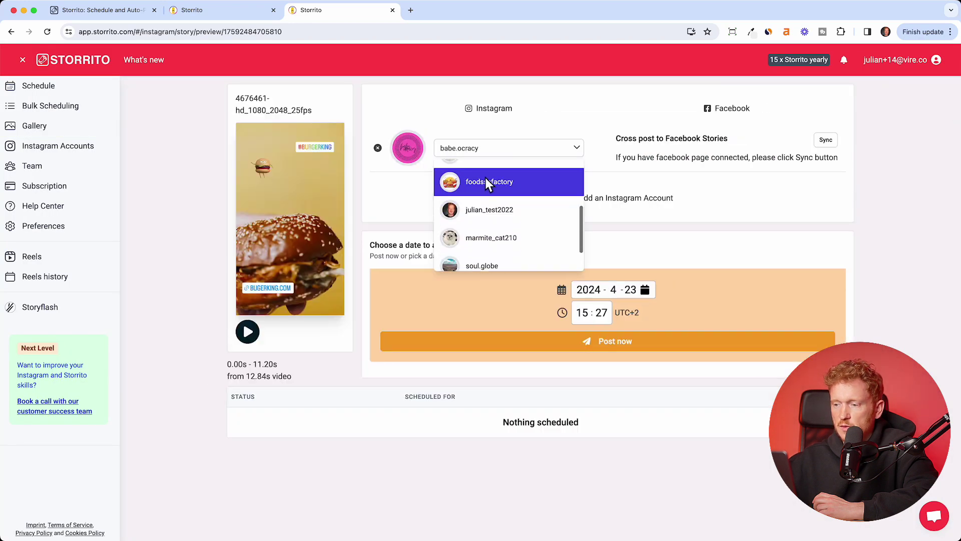
left_click(486, 179)
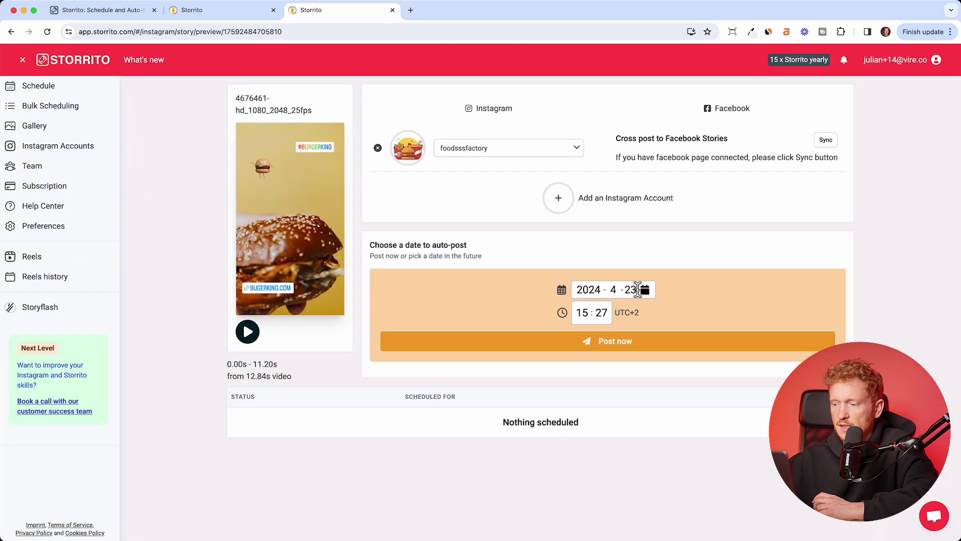
Step: Set the posting date to 27 April 2024 at 12:00 and schedule the story
left_click(644, 290)
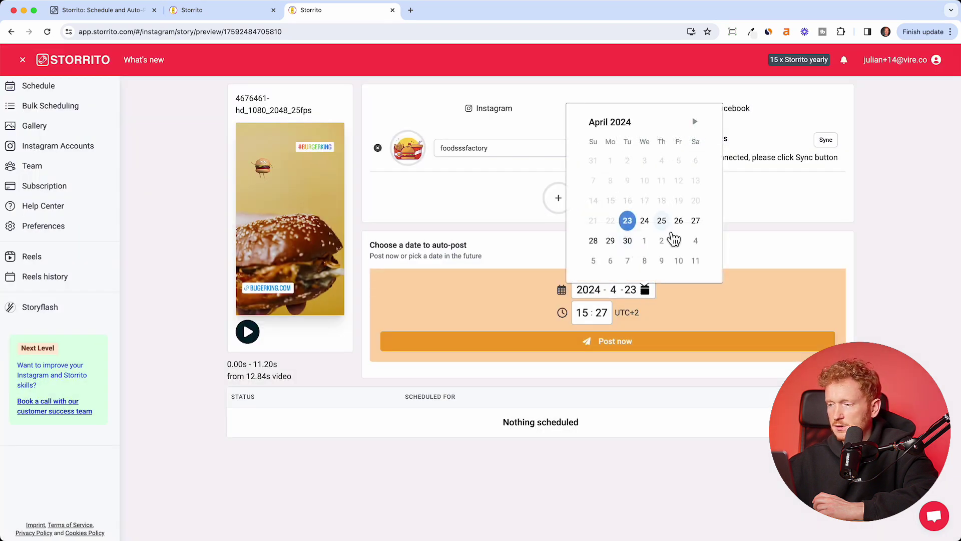
left_click(695, 220)
left_click(583, 312)
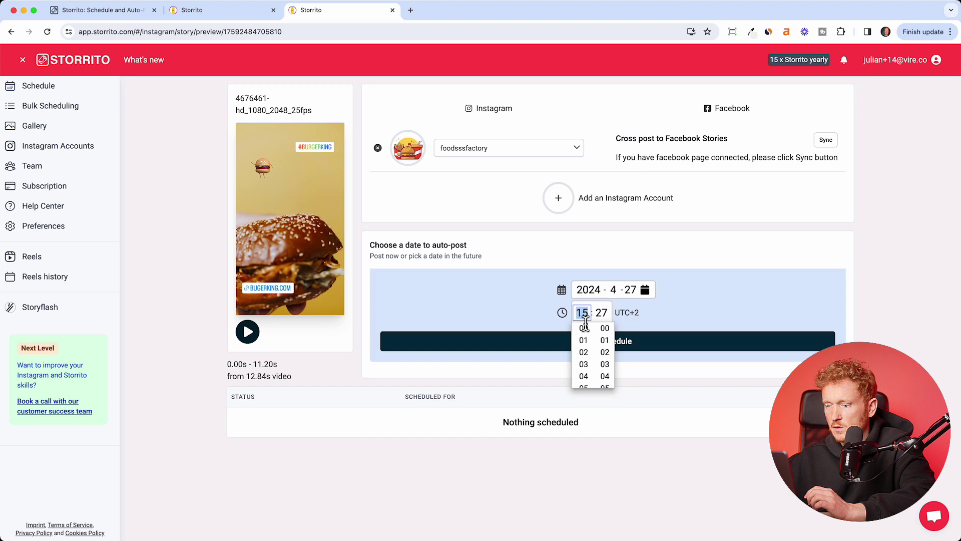
scroll(596, 363, "down", 5)
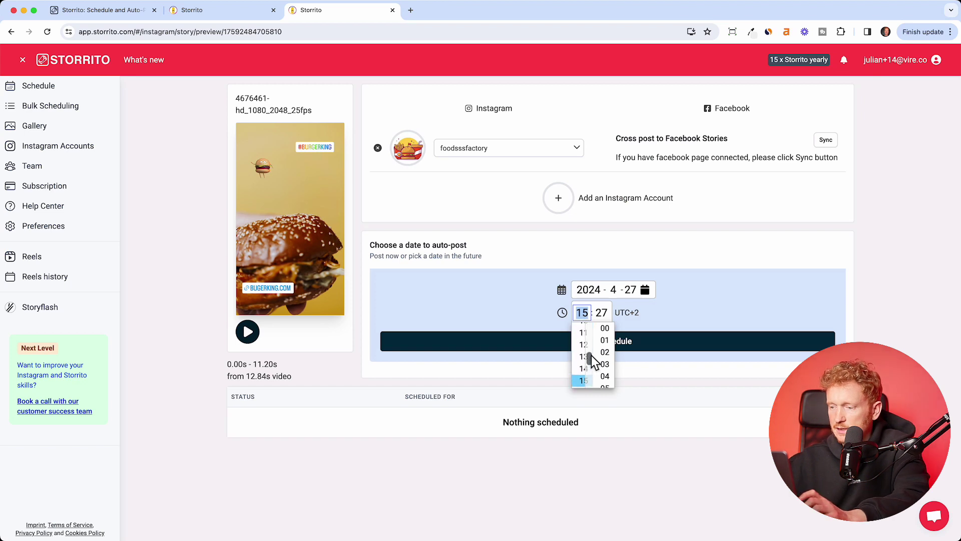
scroll(590, 358, "up", 3)
left_click(584, 363)
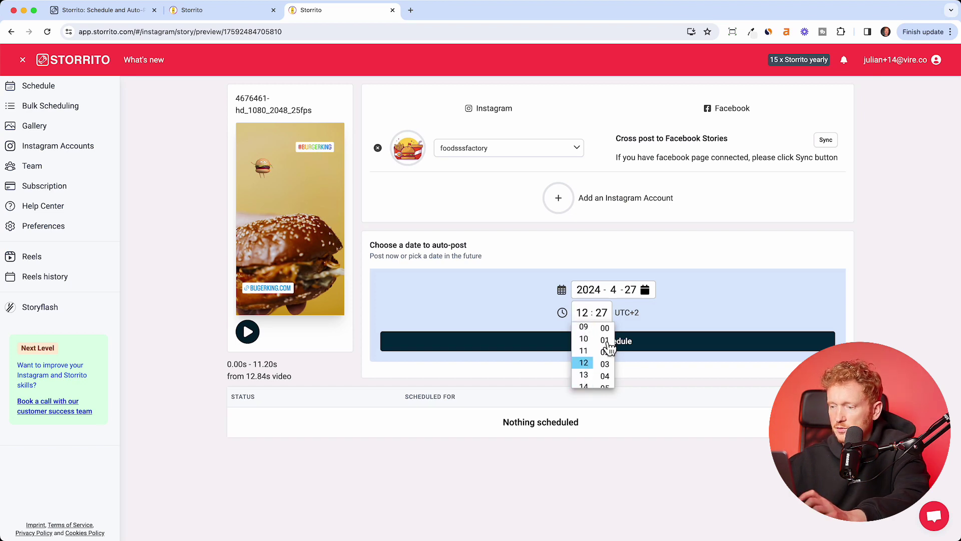
left_click(605, 328)
left_click(709, 299)
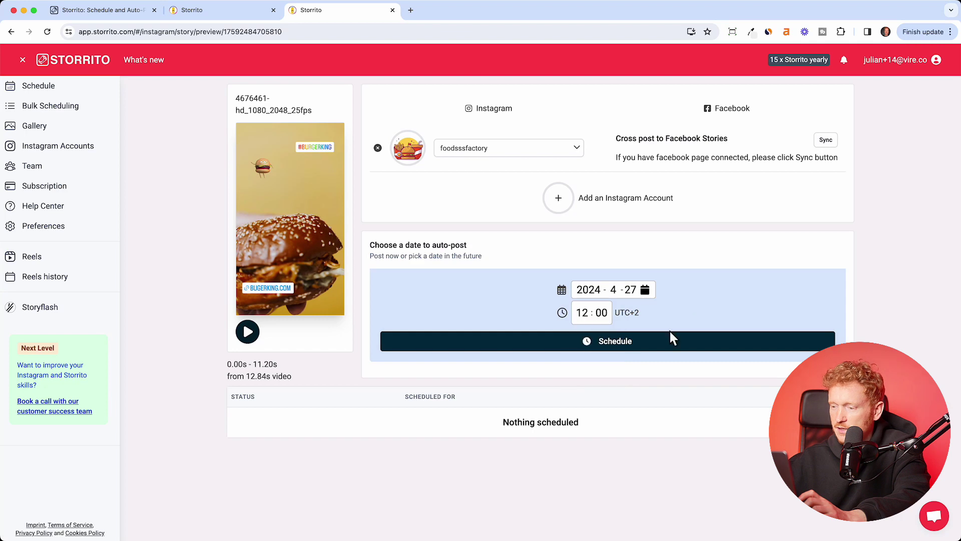
left_click(643, 351)
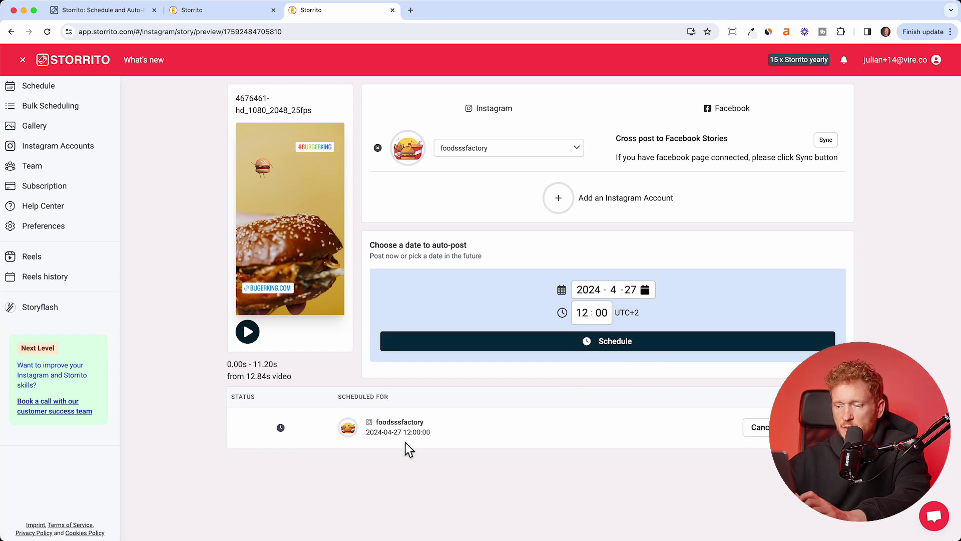
Step: Post the scheduled burger story immediately to the Foods Factory account
left_click(69, 93)
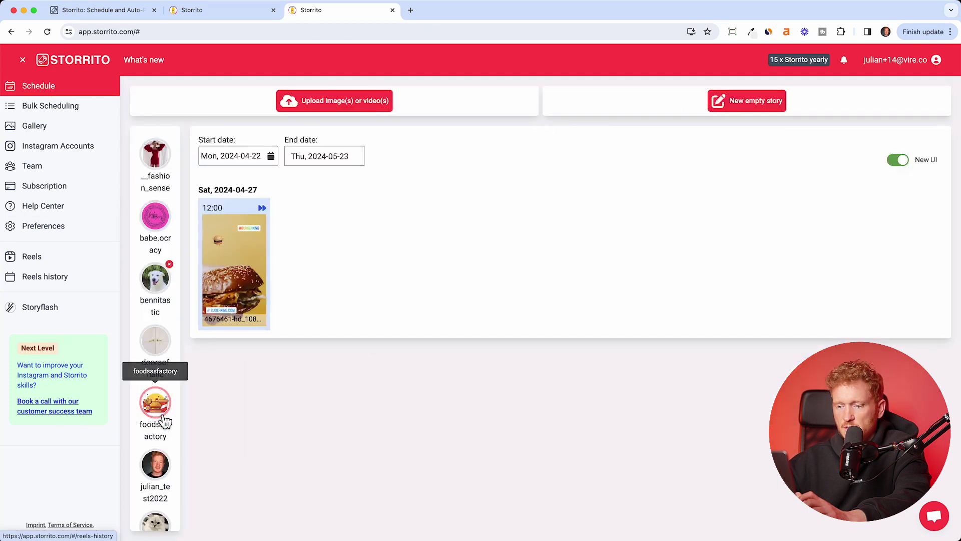
mouse_move(241, 232)
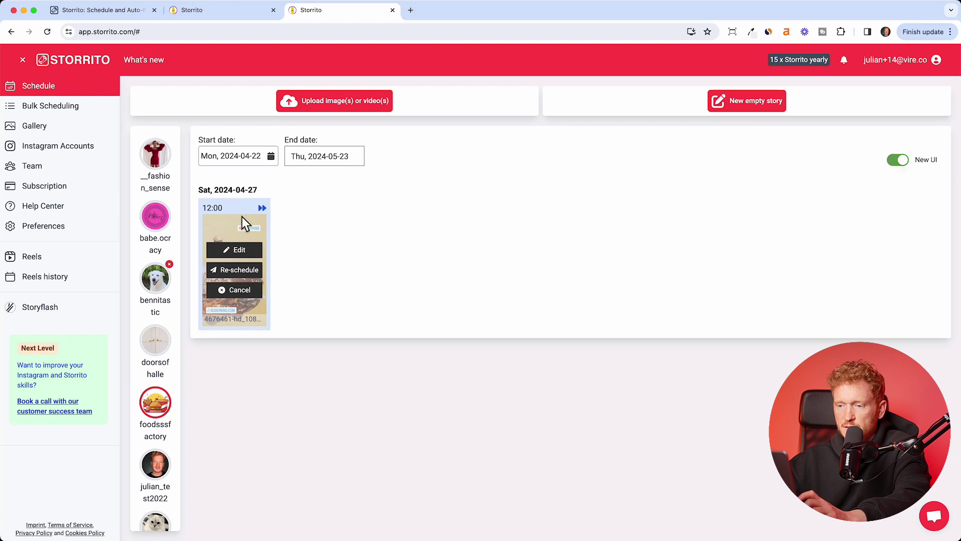
left_click(251, 259)
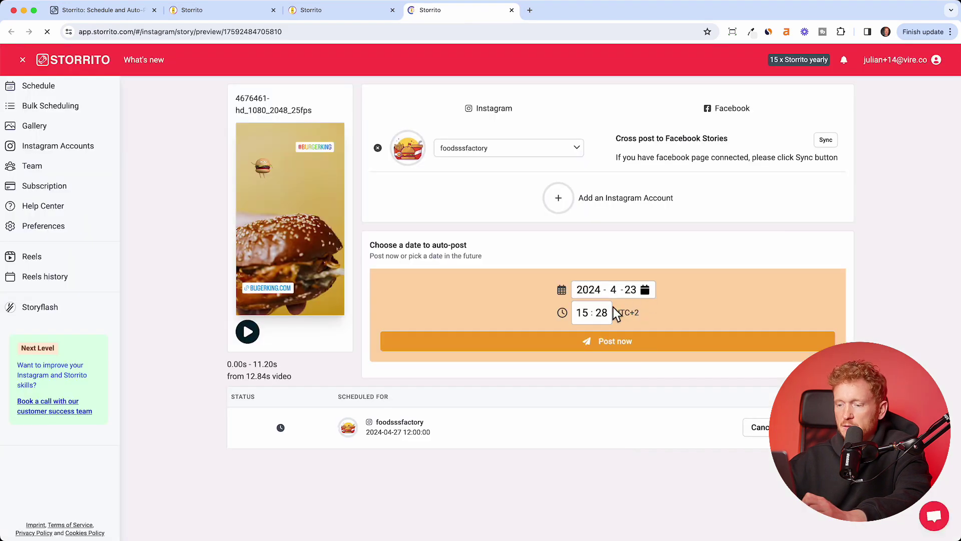
left_click(590, 353)
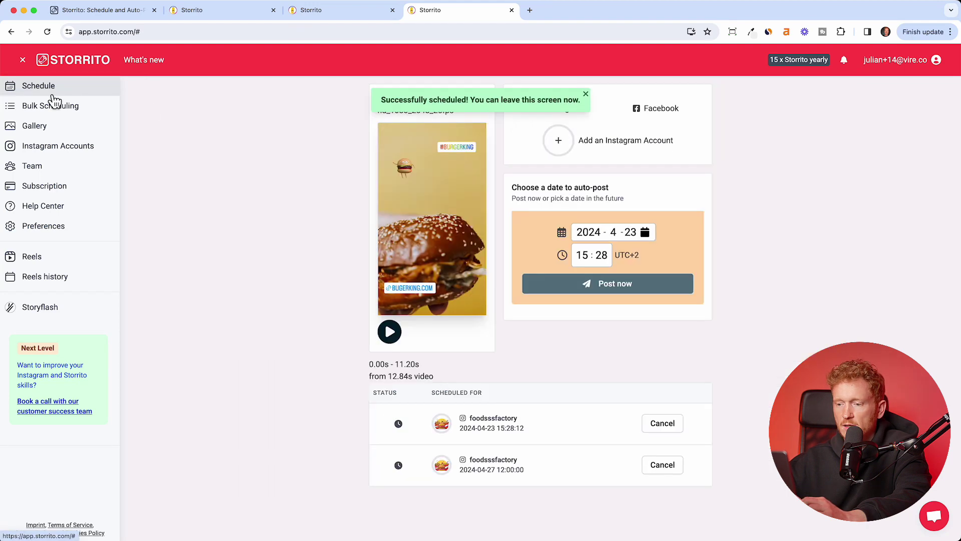
Step: Open the Foods Factory account details from the Instagram Accounts list
left_click(49, 93)
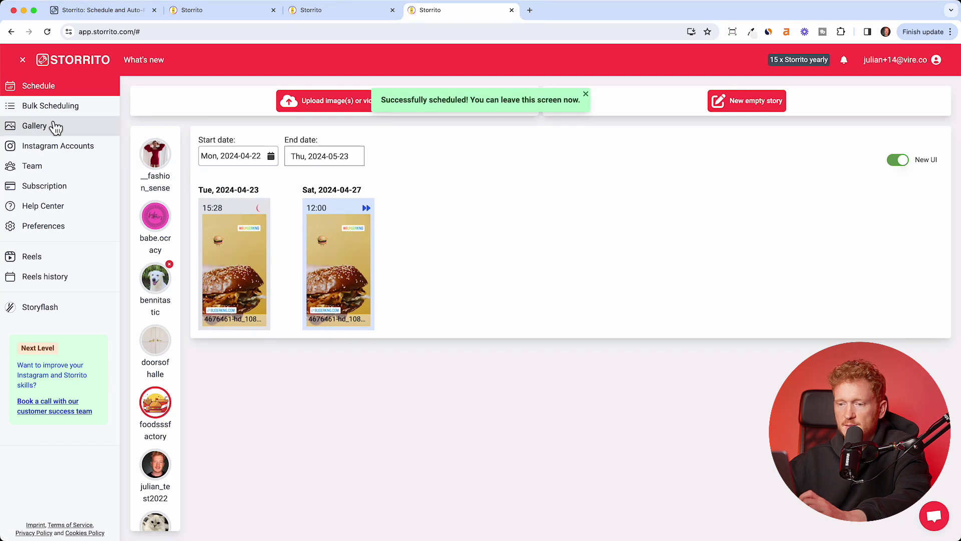
left_click(55, 149)
left_click(228, 336)
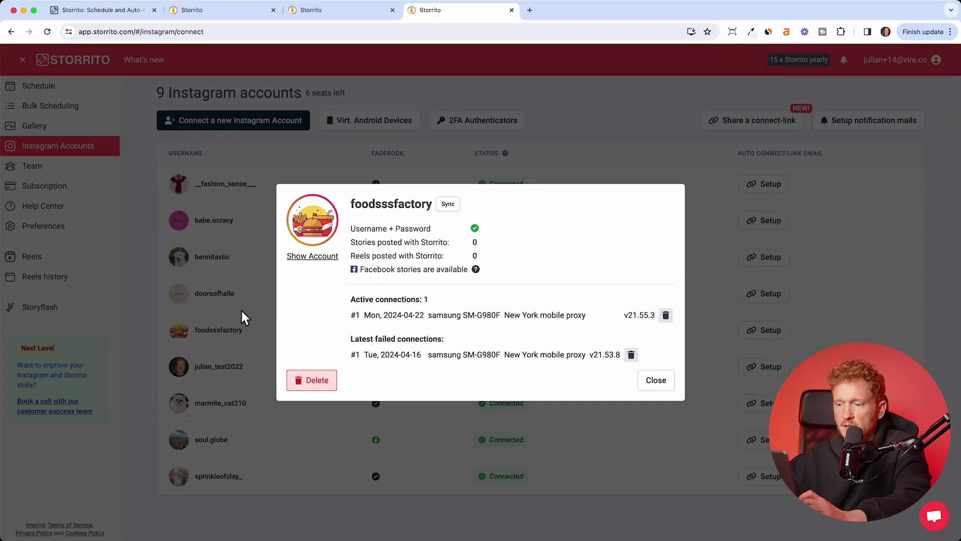
Step: Load foodsssfactory's Instagram profile and start its live burger story
left_click(327, 256)
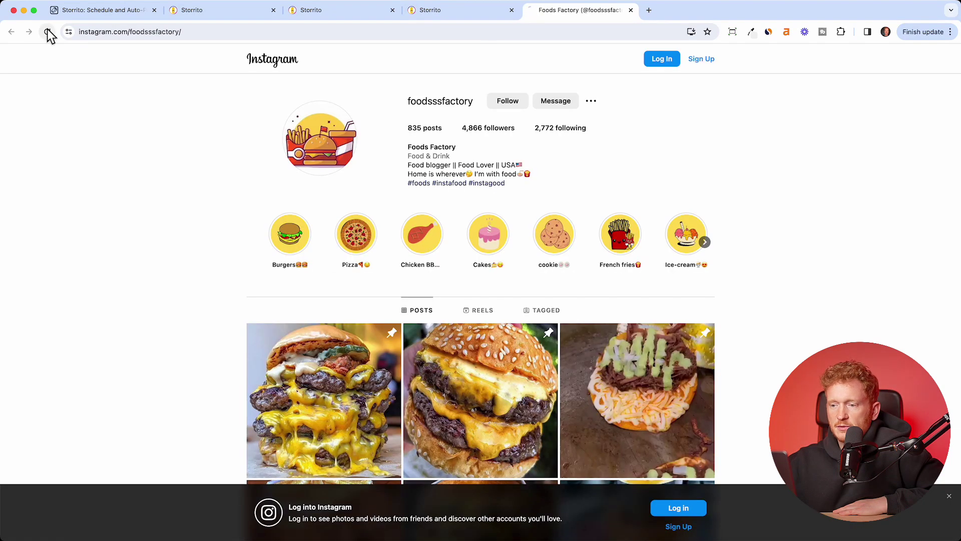
left_click(49, 33)
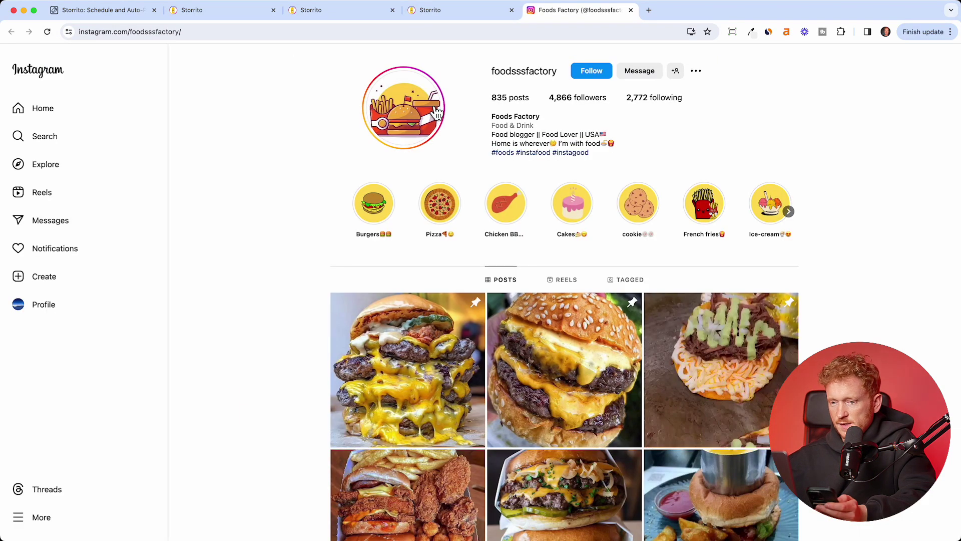
left_click(437, 111)
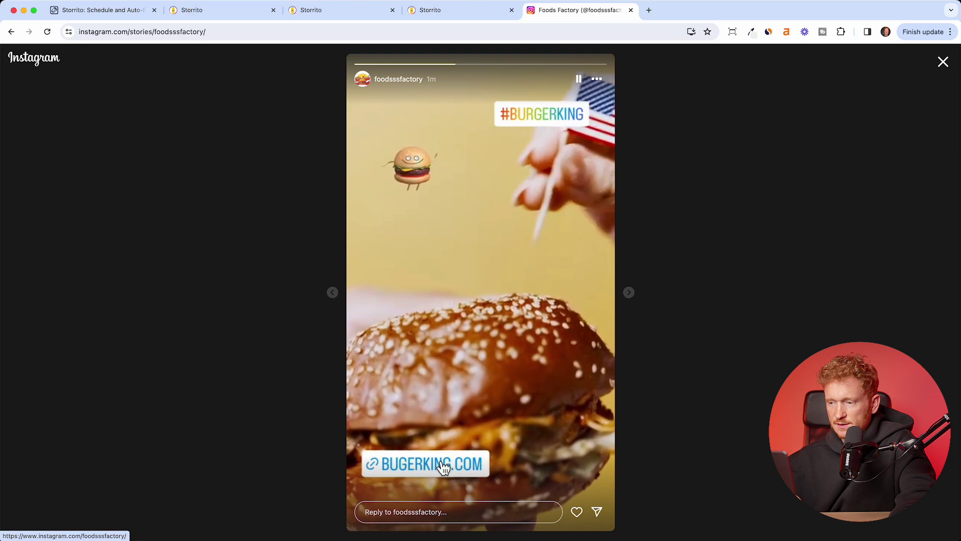
Step: Follow the BUGERKING.COM link sticker to bk.com, then come back to the story tab
left_click(444, 466)
left_click(433, 442)
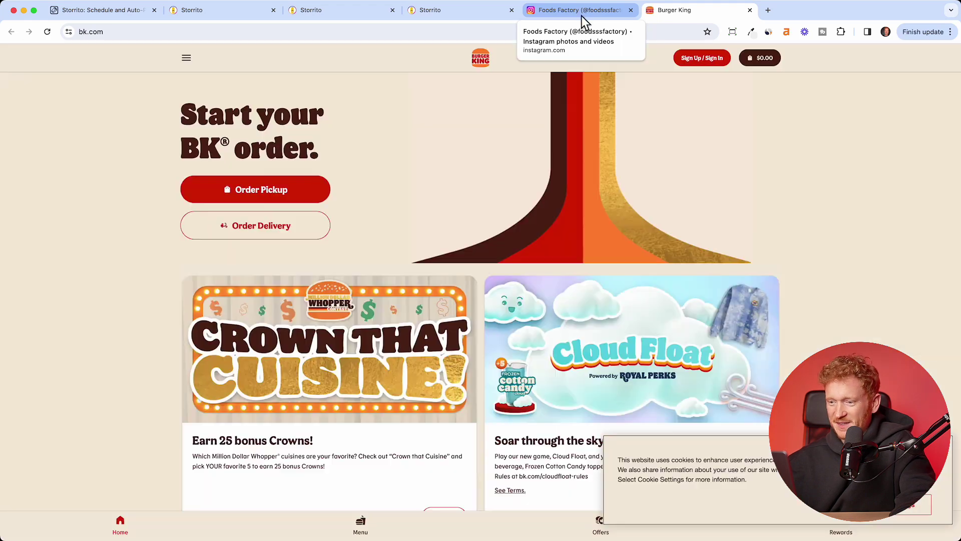
left_click(581, 16)
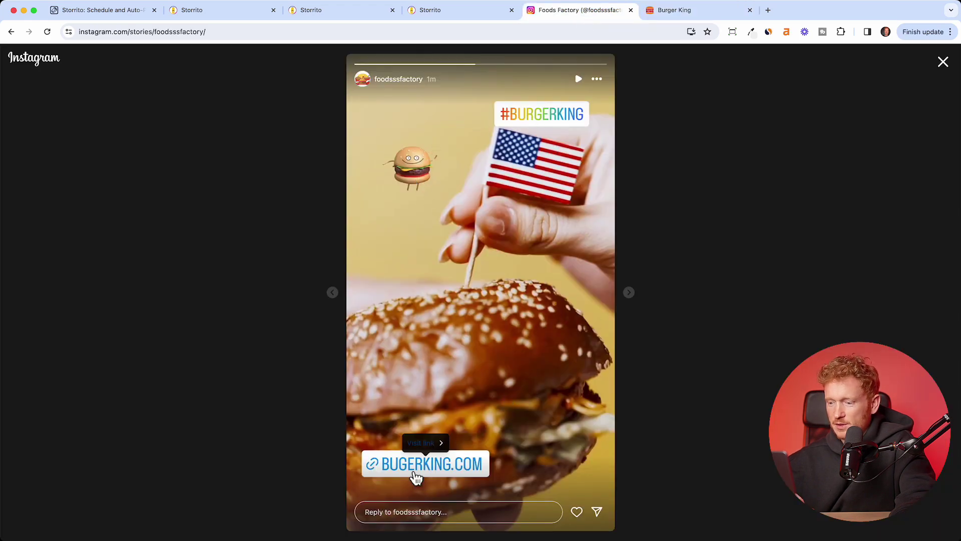
Step: Resume the burger story with its #BURGERKING hashtag, GIF and link stickers
left_click(503, 219)
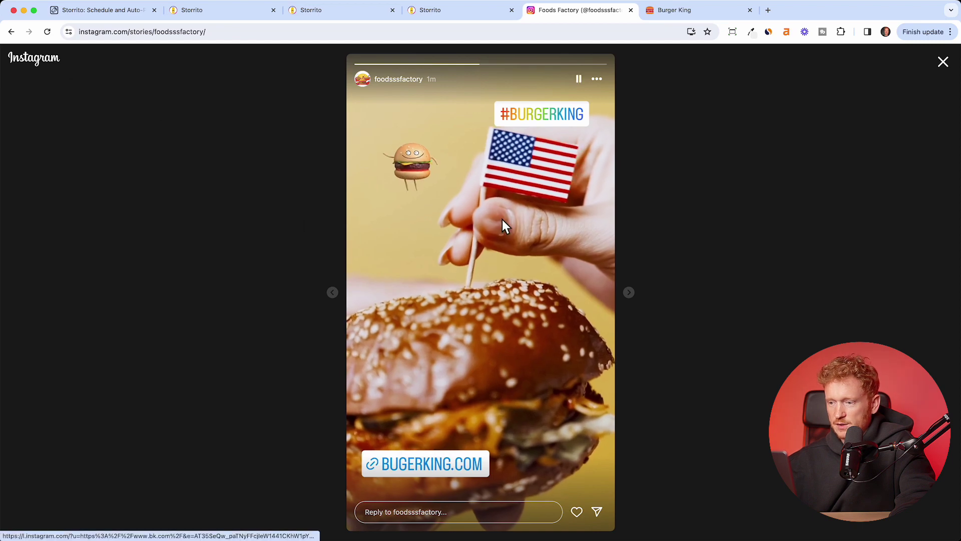